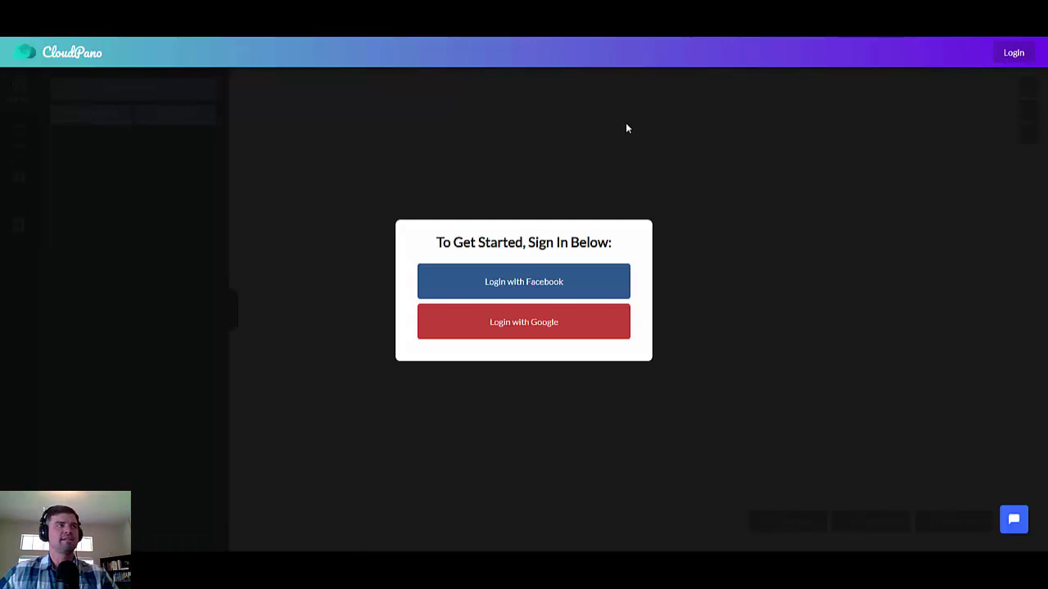
# Log in with Facebook, enter a tour name, and load the sample Den/Living/Bedroom/Kitchen tour
pyautogui.click(554, 283)
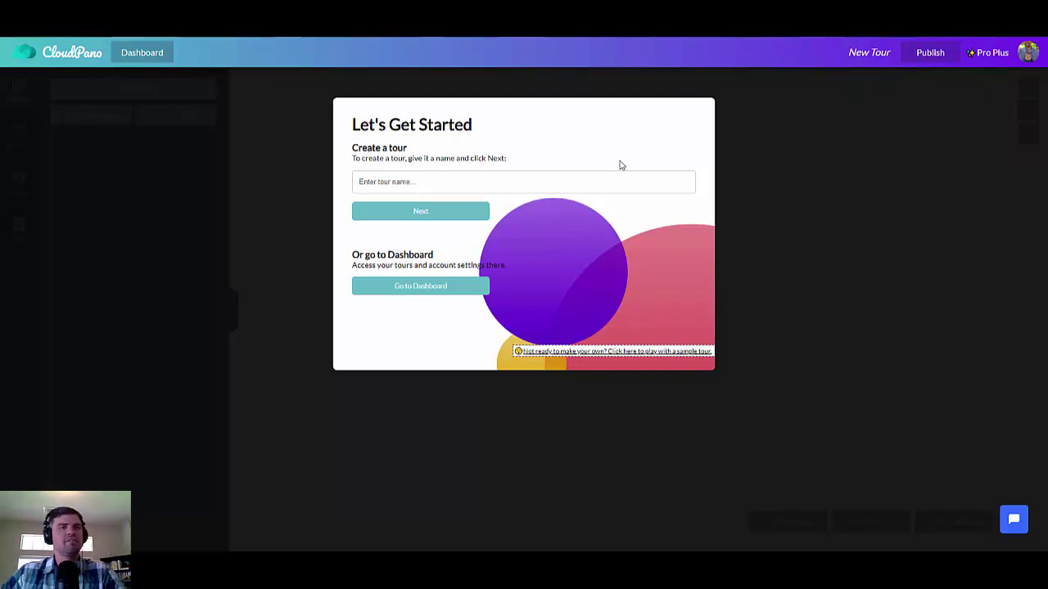
pyautogui.click(549, 177)
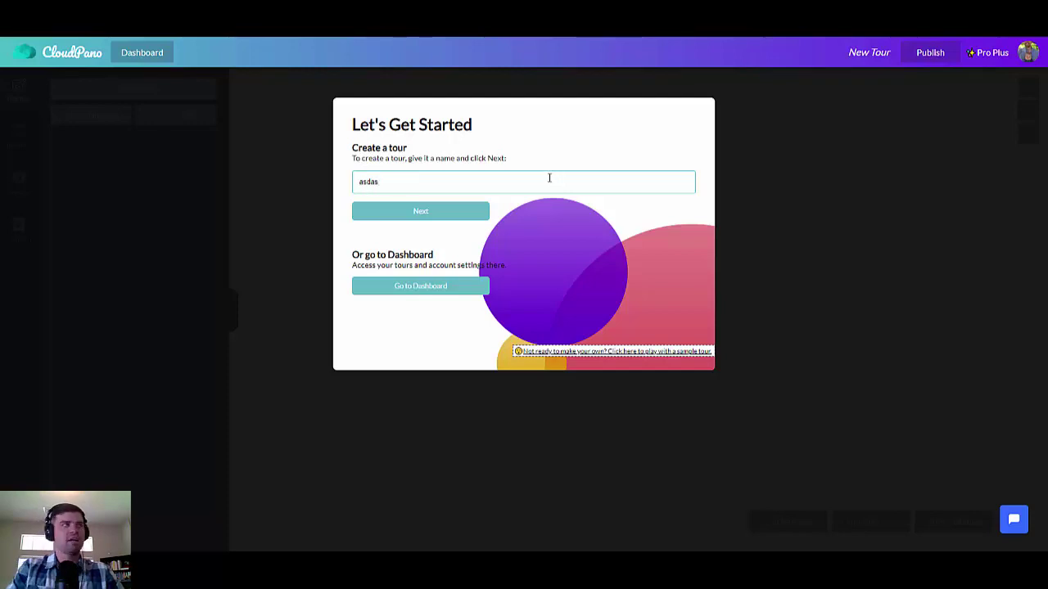
pyautogui.write('e')
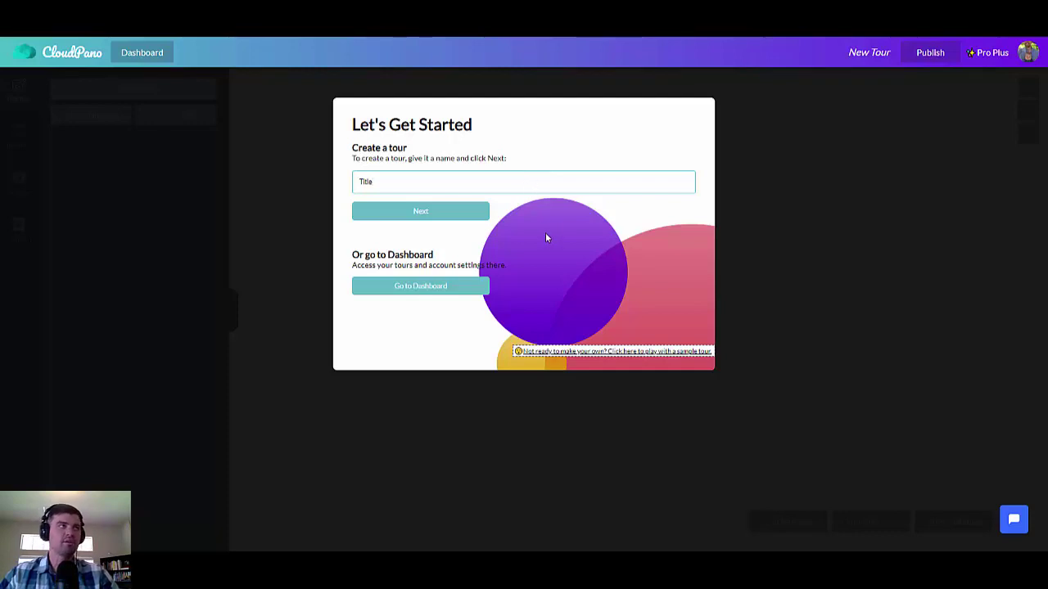
pyautogui.click(412, 293)
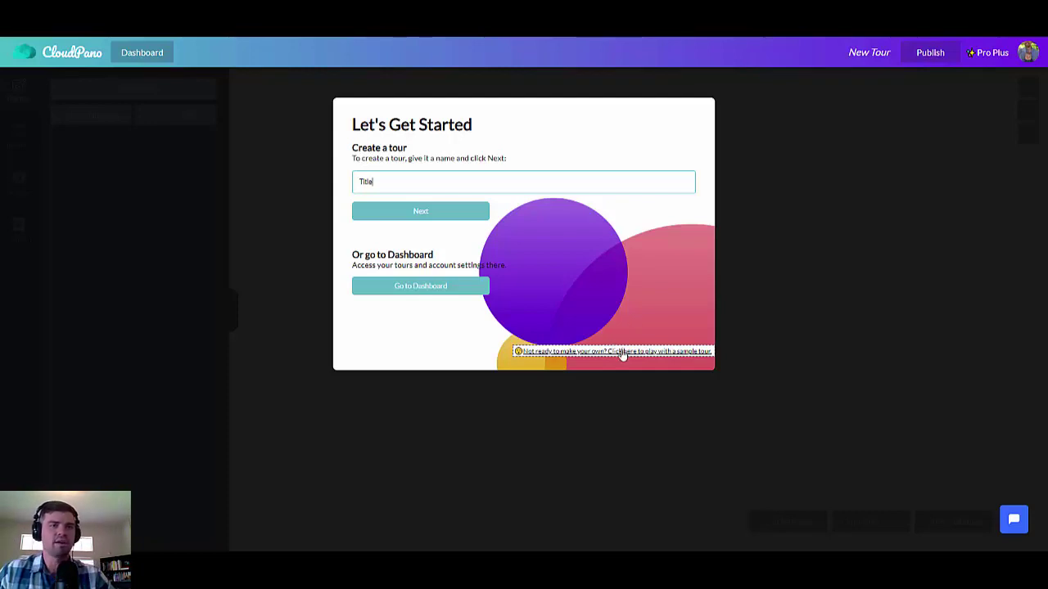
pyautogui.click(622, 353)
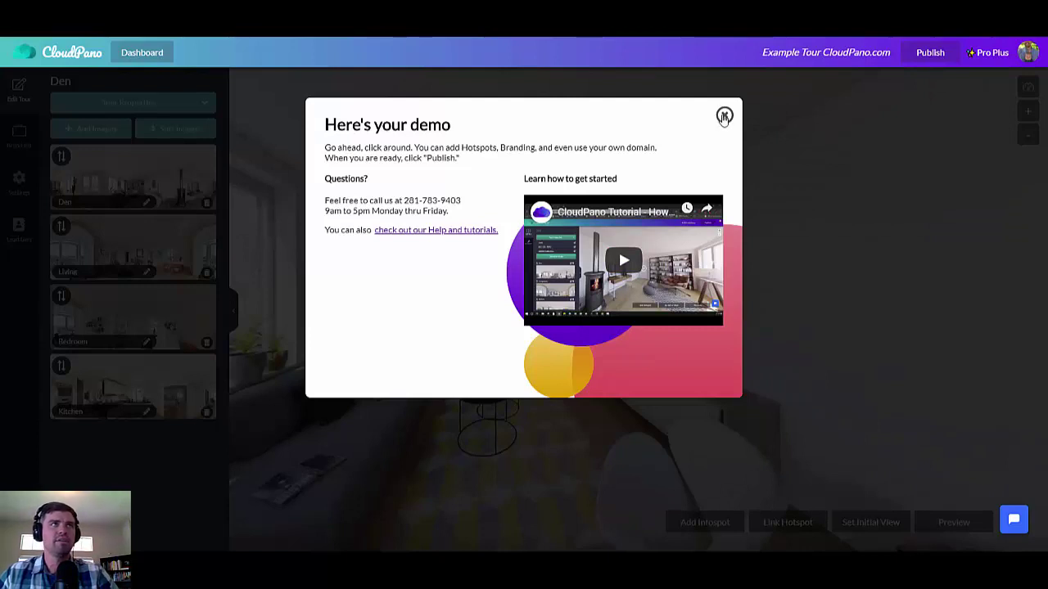
# Dismiss the welcome message and turn the Den view to the bookshelf and reading chair
pyautogui.click(724, 117)
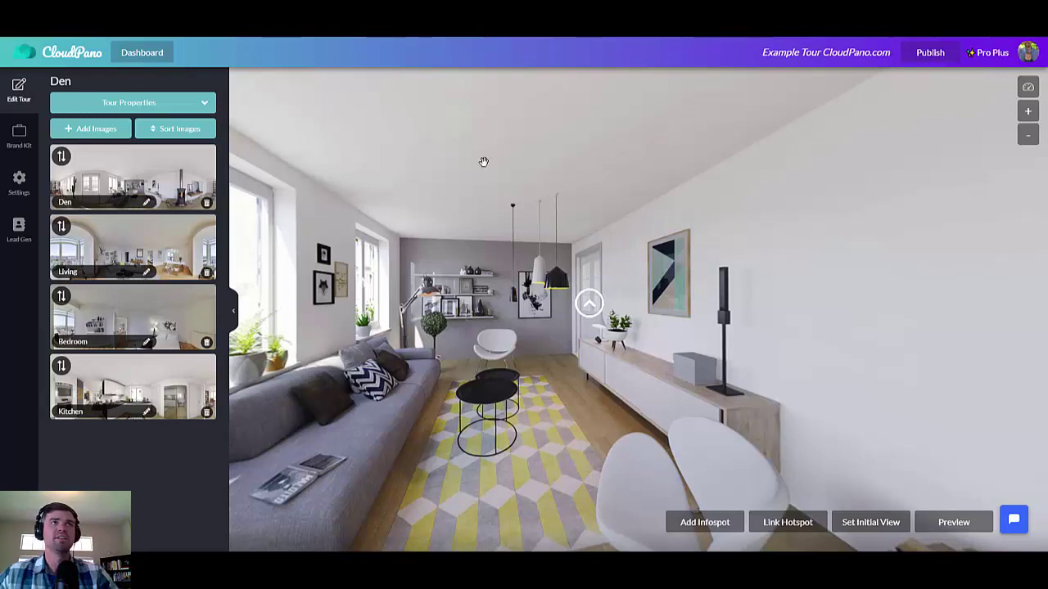
pyautogui.moveTo(421, 217); pyautogui.dragTo(774, 197)
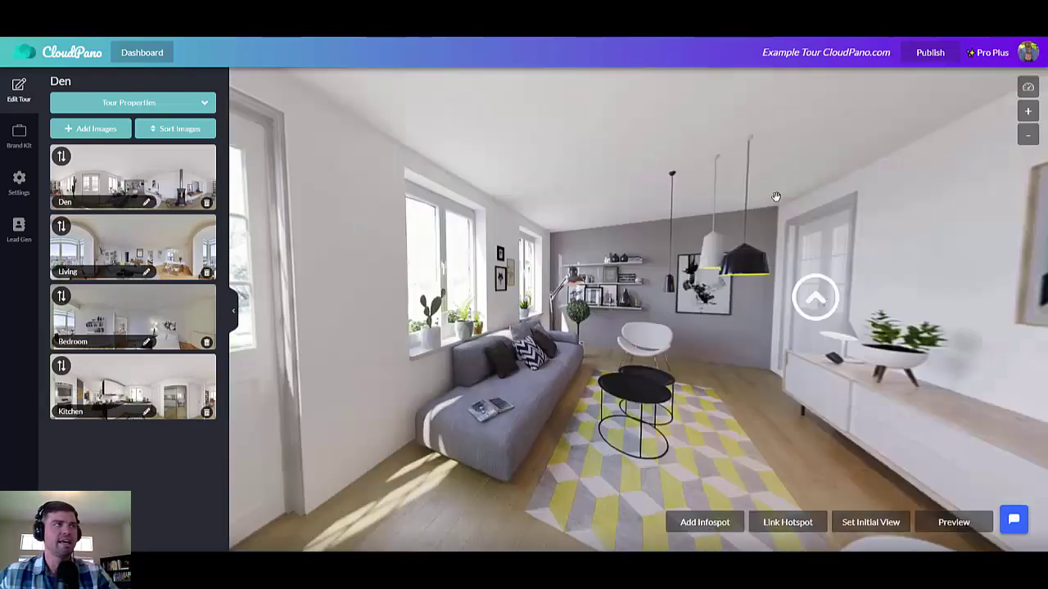
pyautogui.moveTo(551, 227)
pyautogui.mouseDown()
pyautogui.moveTo(753, 264)
pyautogui.moveTo(720, 222)
pyautogui.mouseUp()
pyautogui.moveTo(775, 183); pyautogui.dragTo(597, 180)
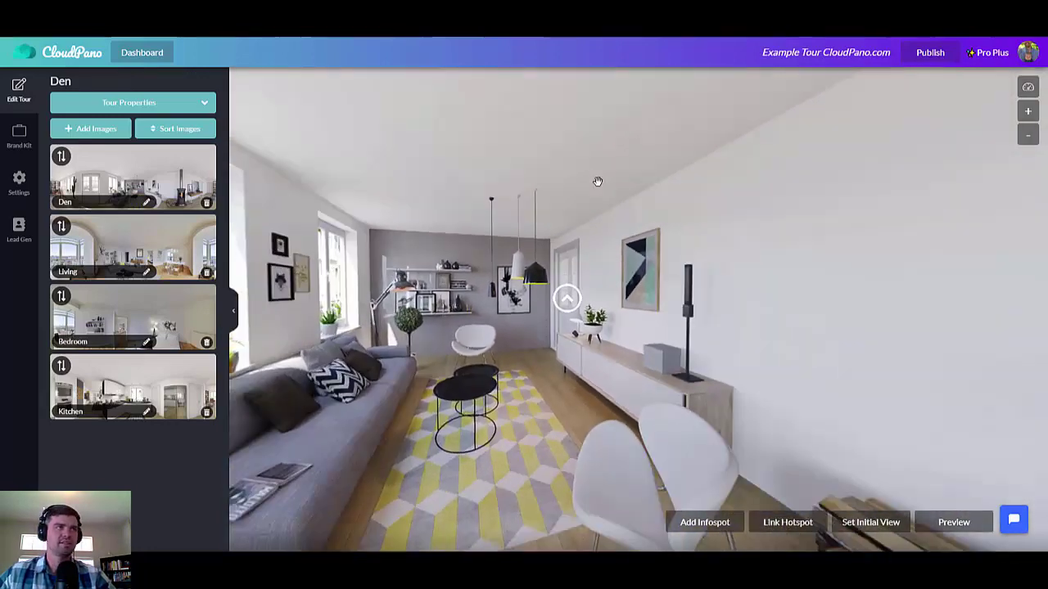
pyautogui.moveTo(789, 193); pyautogui.dragTo(690, 202)
pyautogui.moveTo(767, 201)
pyautogui.mouseDown()
pyautogui.moveTo(681, 199)
pyautogui.moveTo(674, 218)
pyautogui.moveTo(508, 270)
pyautogui.mouseUp()
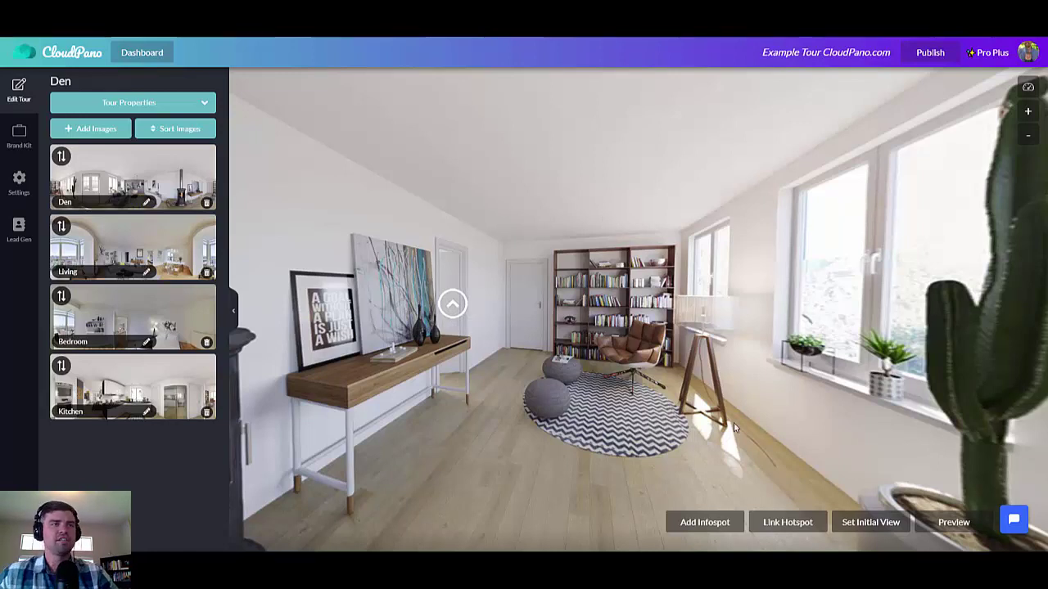
# Set the bookshelf view as the Den's initial view and move Bedroom above Living
pyautogui.click(871, 524)
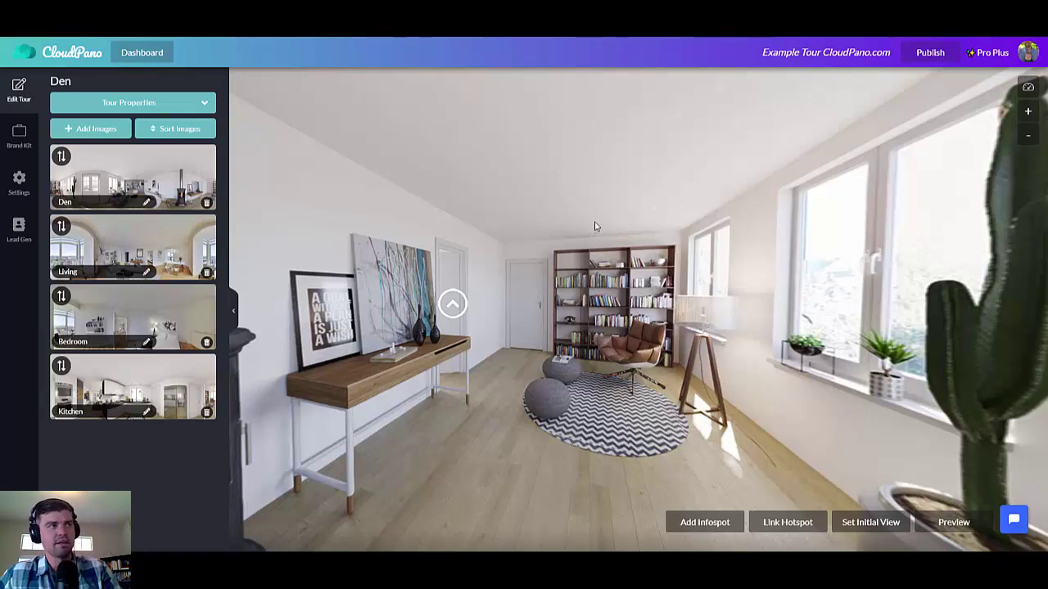
pyautogui.moveTo(698, 266)
pyautogui.mouseDown()
pyautogui.moveTo(553, 367)
pyautogui.moveTo(705, 403)
pyautogui.mouseUp()
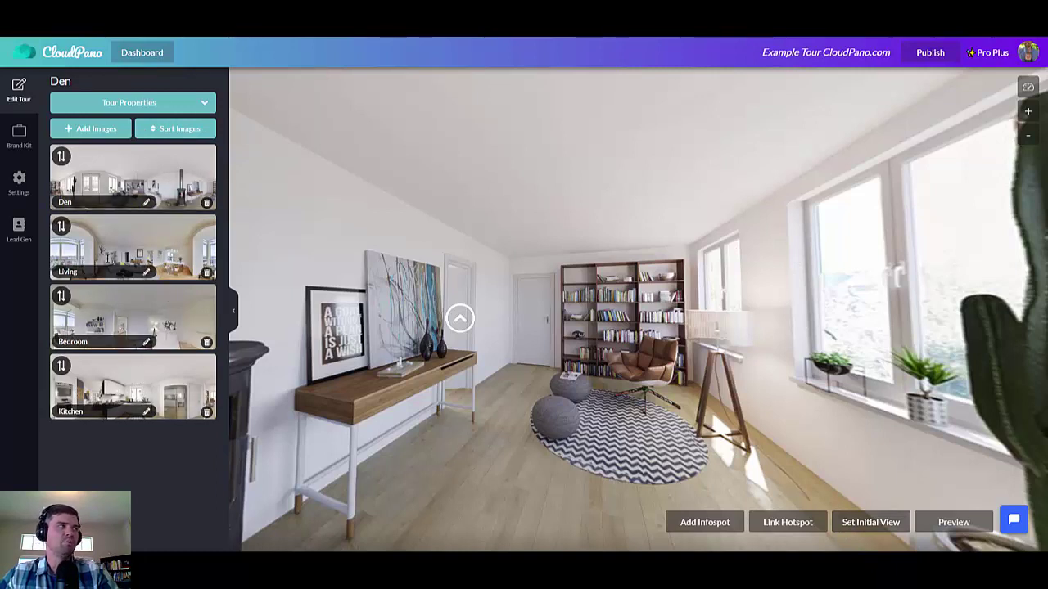
pyautogui.moveTo(61, 297); pyautogui.dragTo(52, 231)
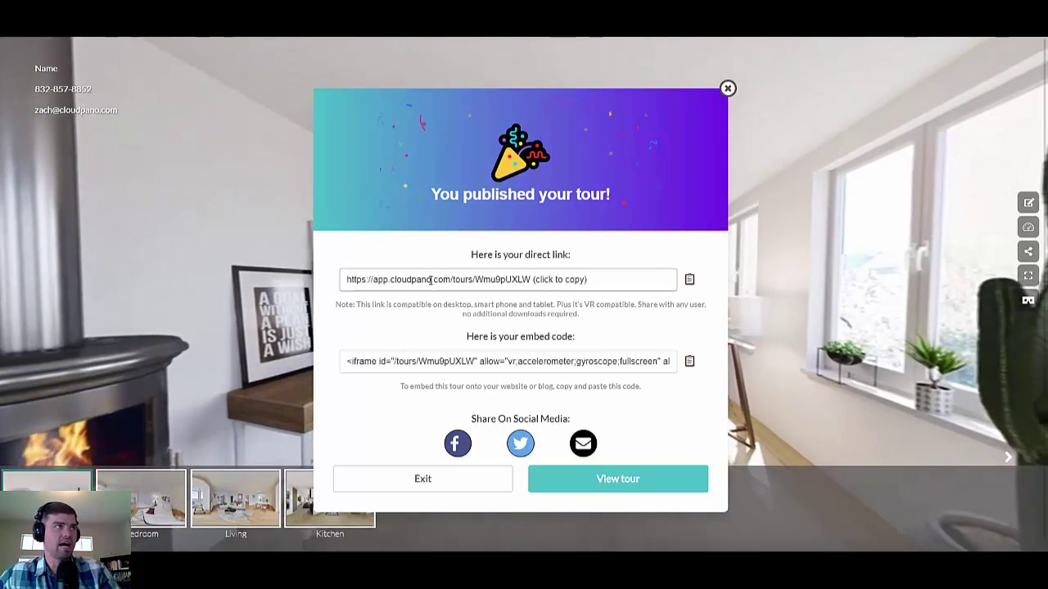
# Copy the tour's direct link (tours/Wmu9pUXLW) from the publish dialog
pyautogui.click(431, 279)
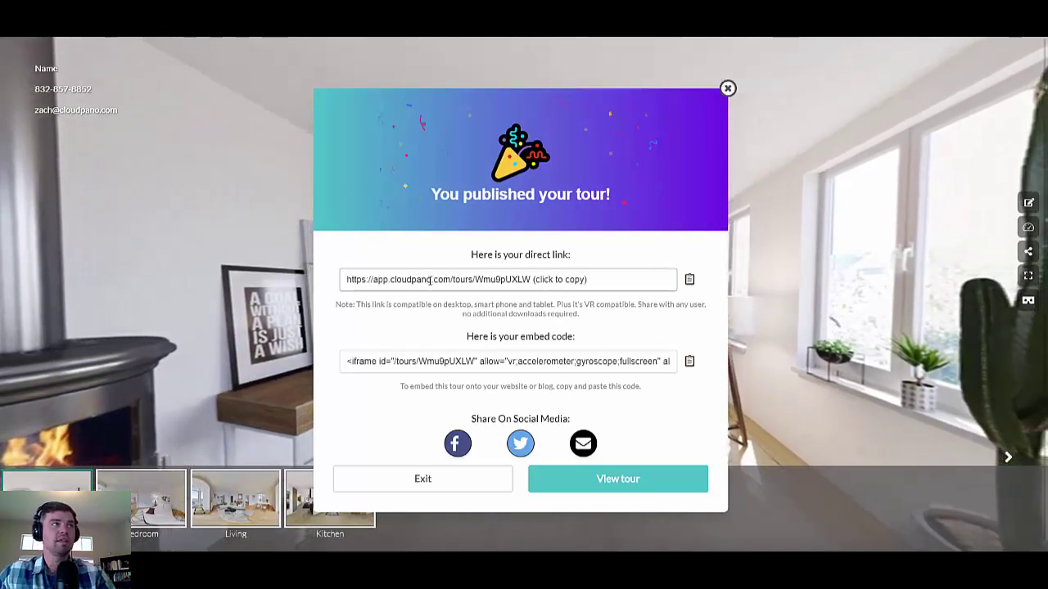
pyautogui.doubleClick(463, 279)
pyautogui.moveTo(487, 279); pyautogui.dragTo(531, 279)
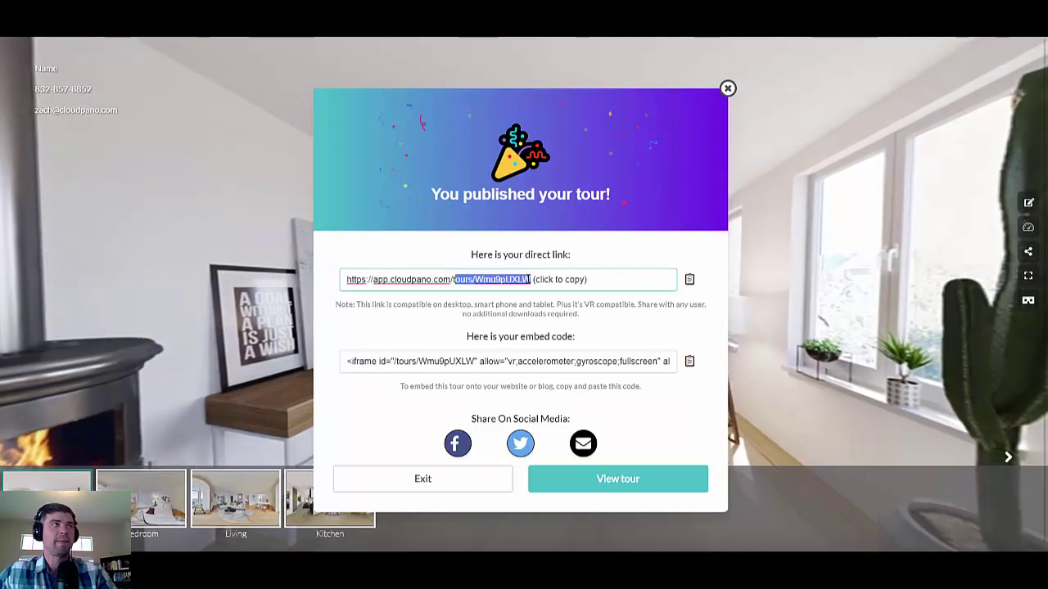
pyautogui.click(519, 279)
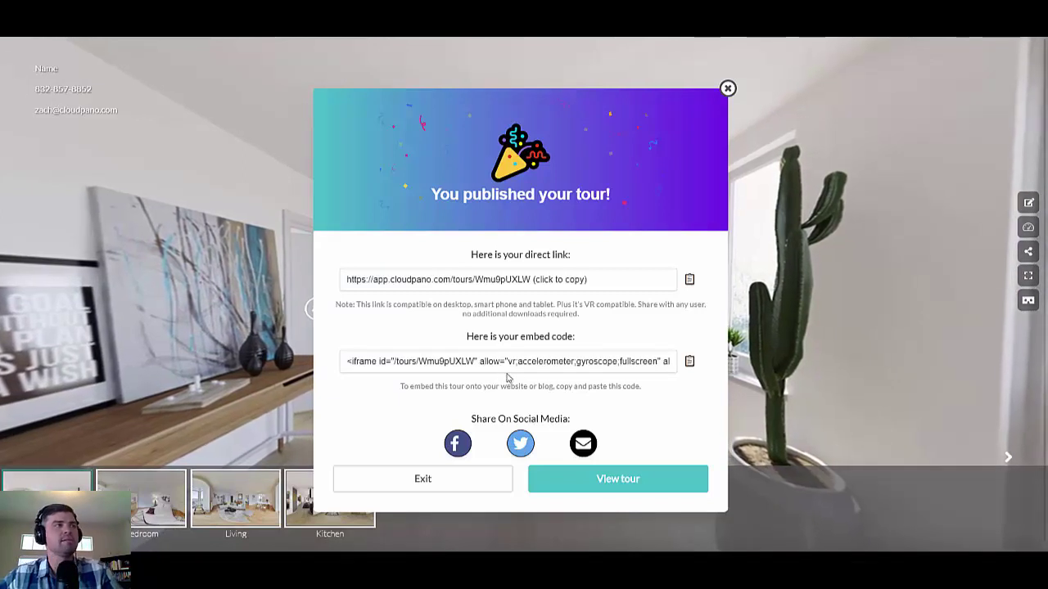
# Close the publish dialog and tour the Den, Bedroom, Living room and back to the Den
pyautogui.click(728, 88)
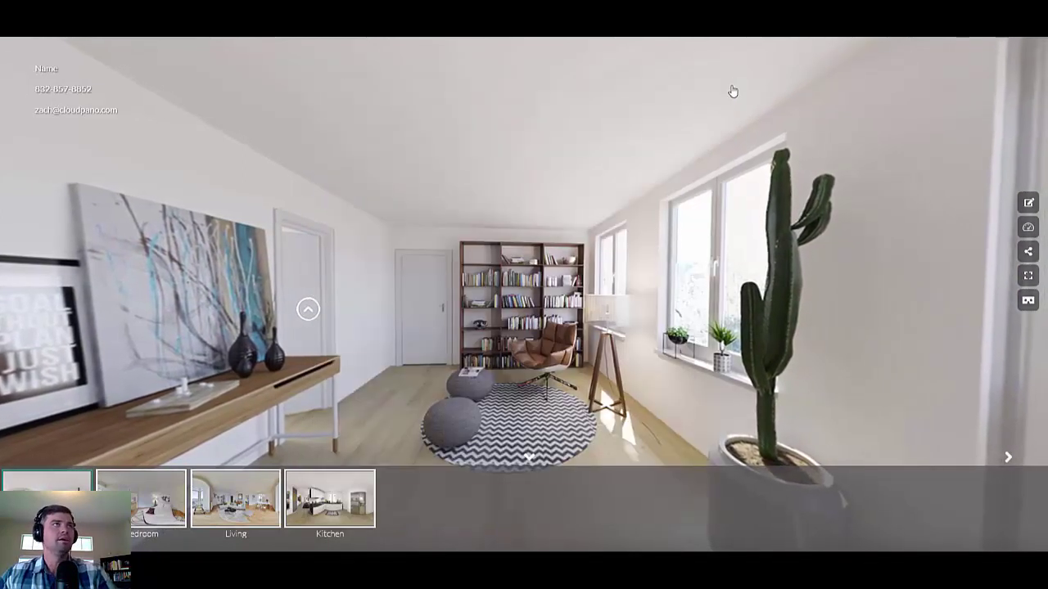
pyautogui.moveTo(540, 204)
pyautogui.mouseDown()
pyautogui.moveTo(627, 207)
pyautogui.moveTo(494, 313)
pyautogui.mouseUp()
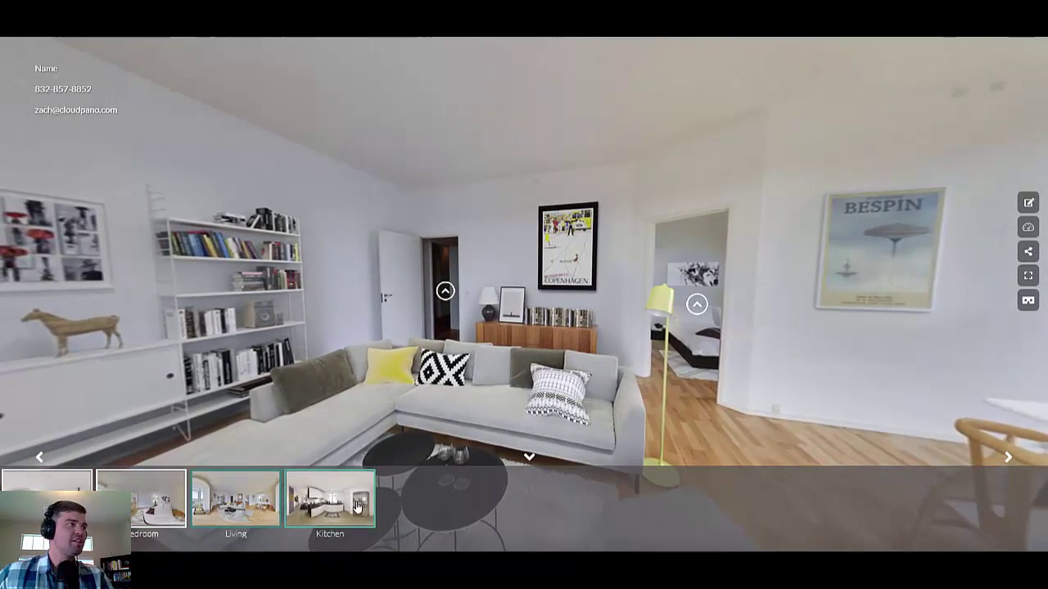
pyautogui.click(152, 508)
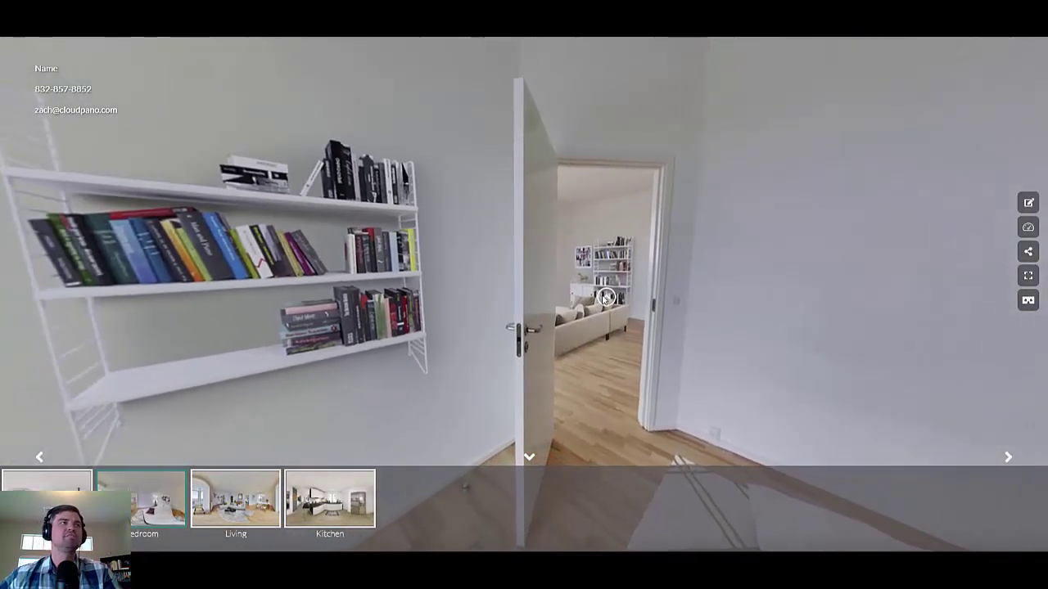
pyautogui.click(606, 297)
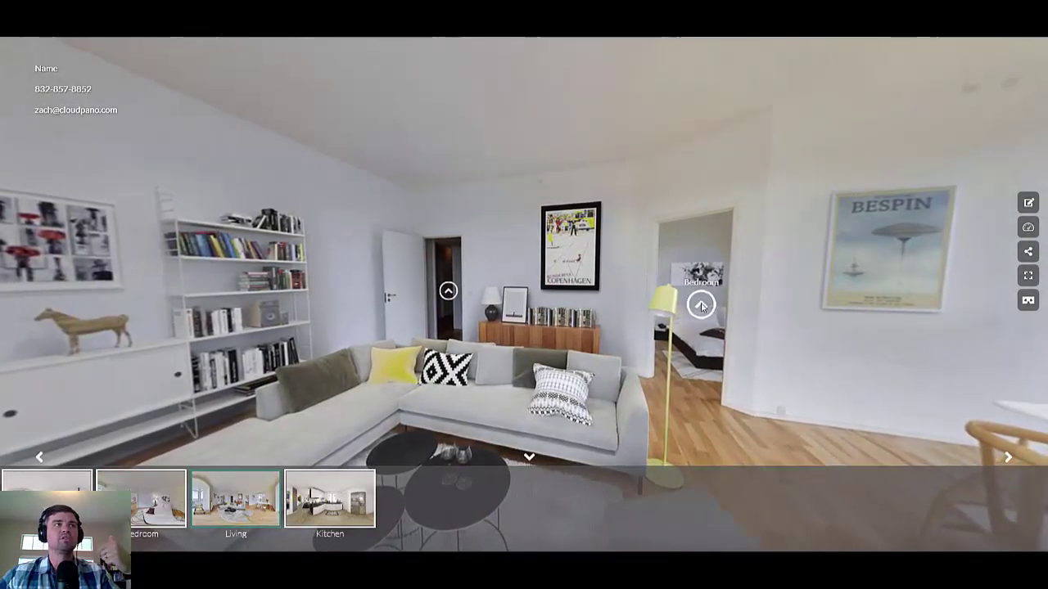
pyautogui.click(447, 293)
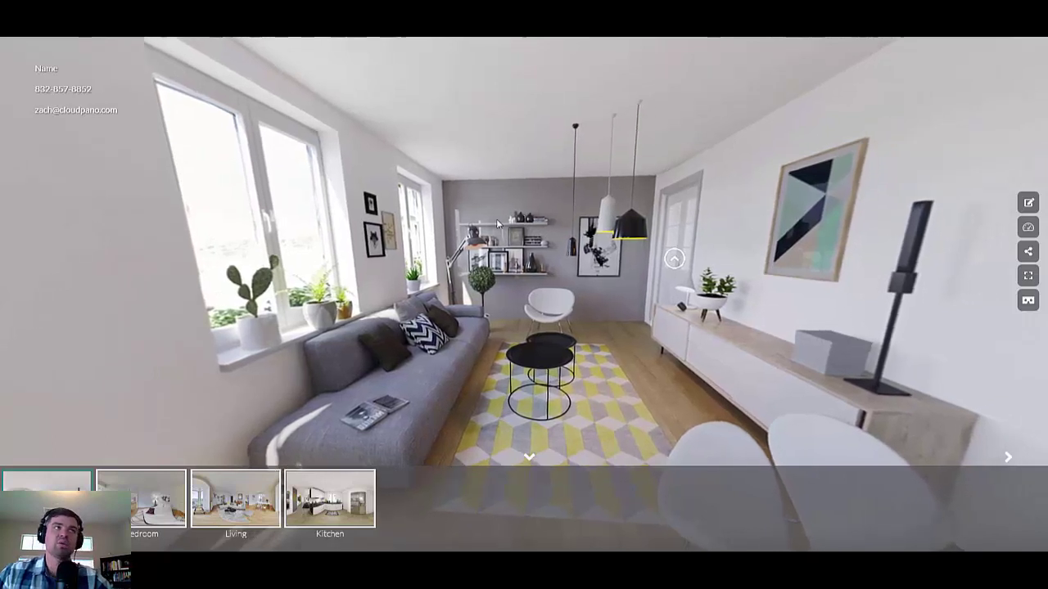
pyautogui.moveTo(532, 215); pyautogui.dragTo(395, 238)
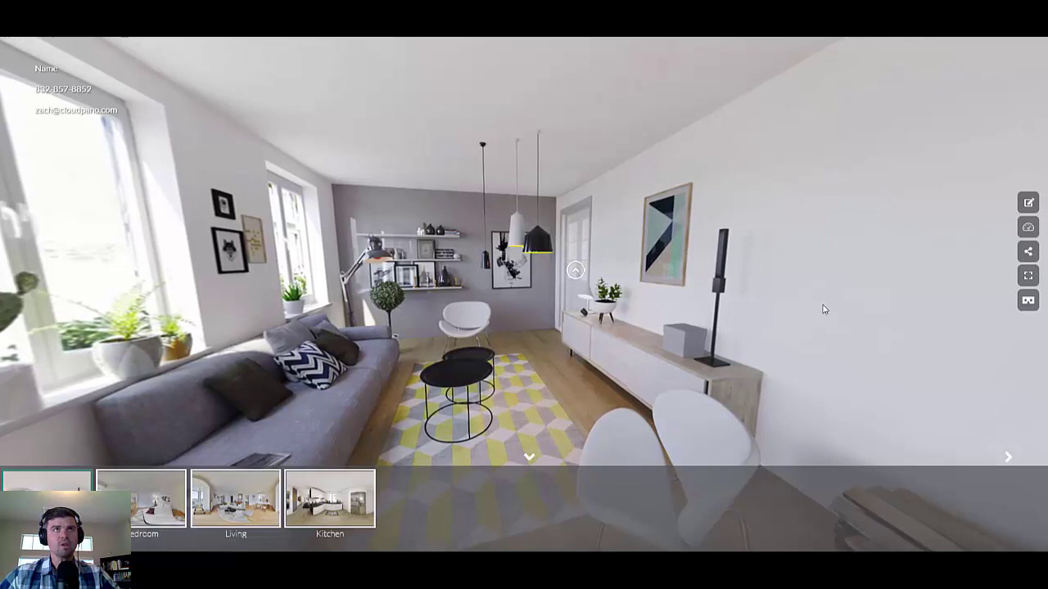
# Preview the stereo VR split view, exit it, and look around the Living room
pyautogui.click(1028, 300)
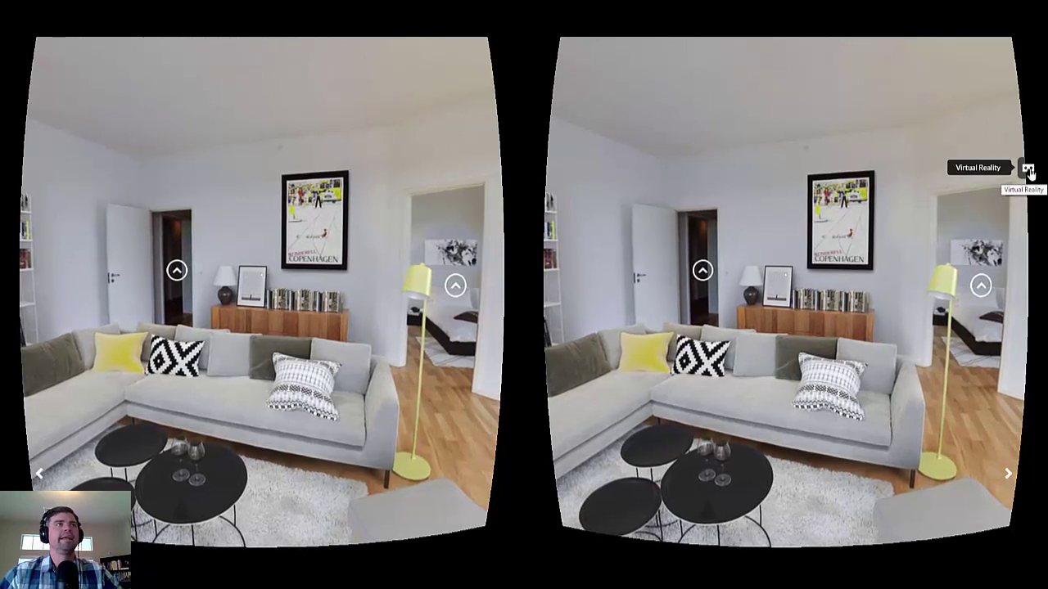
pyautogui.click(1029, 170)
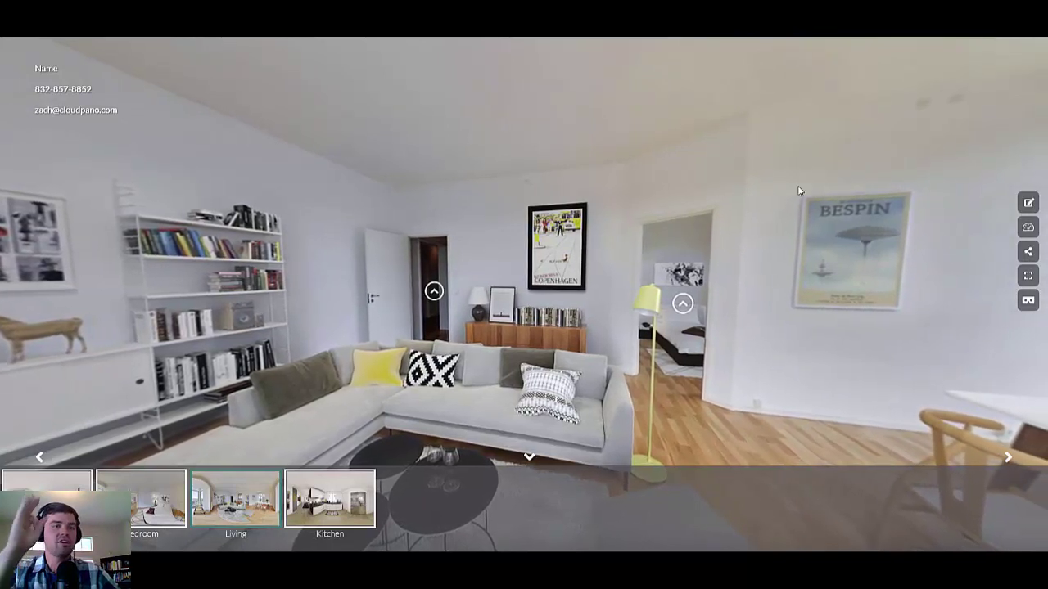
pyautogui.moveTo(771, 214); pyautogui.dragTo(655, 178)
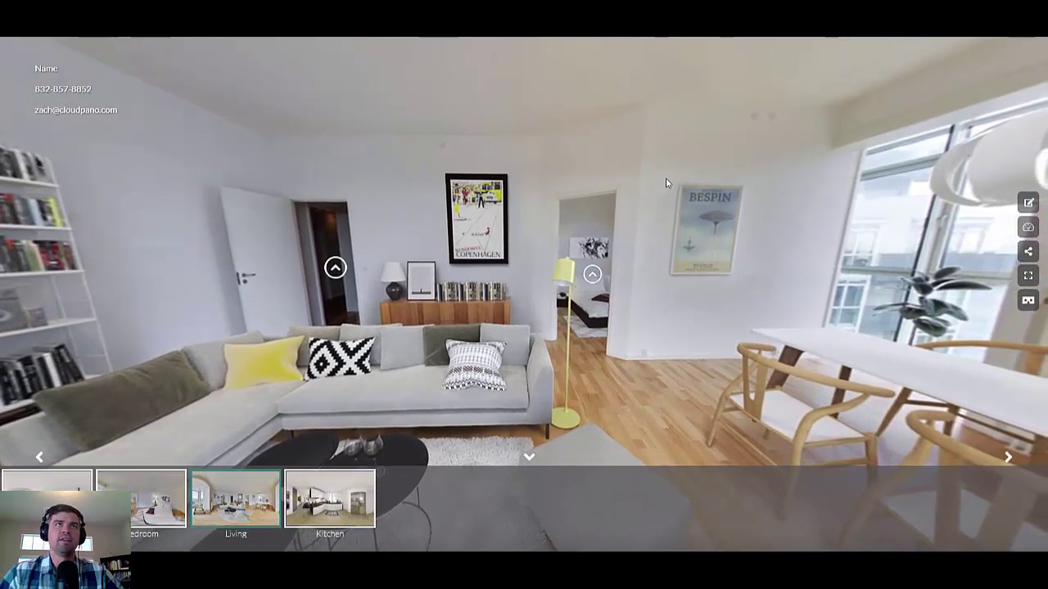
# Bring up the viewer's share links and embed code, then dismiss them
pyautogui.click(1028, 251)
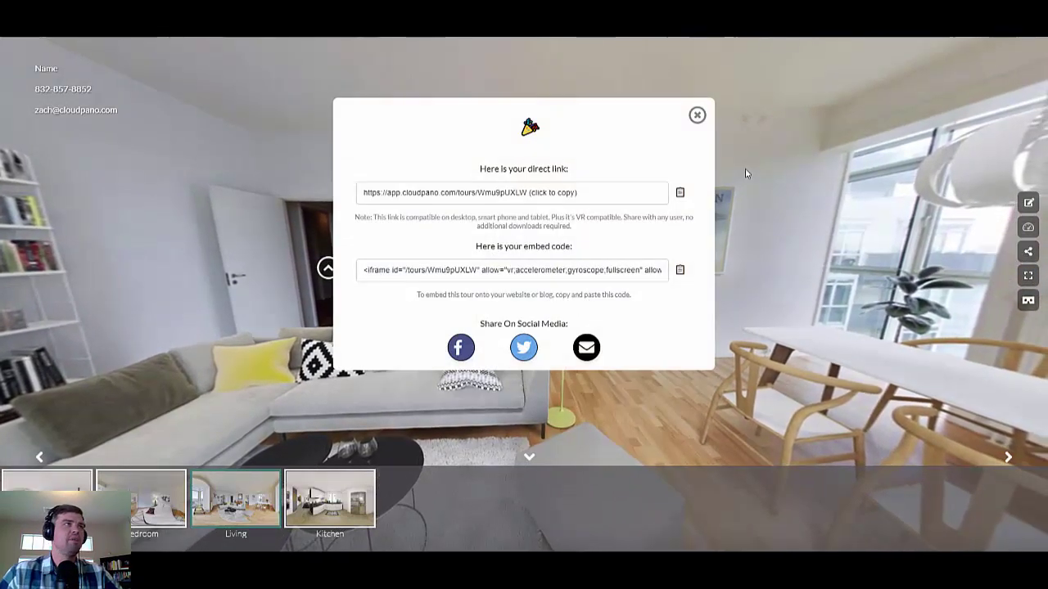
pyautogui.click(1013, 157)
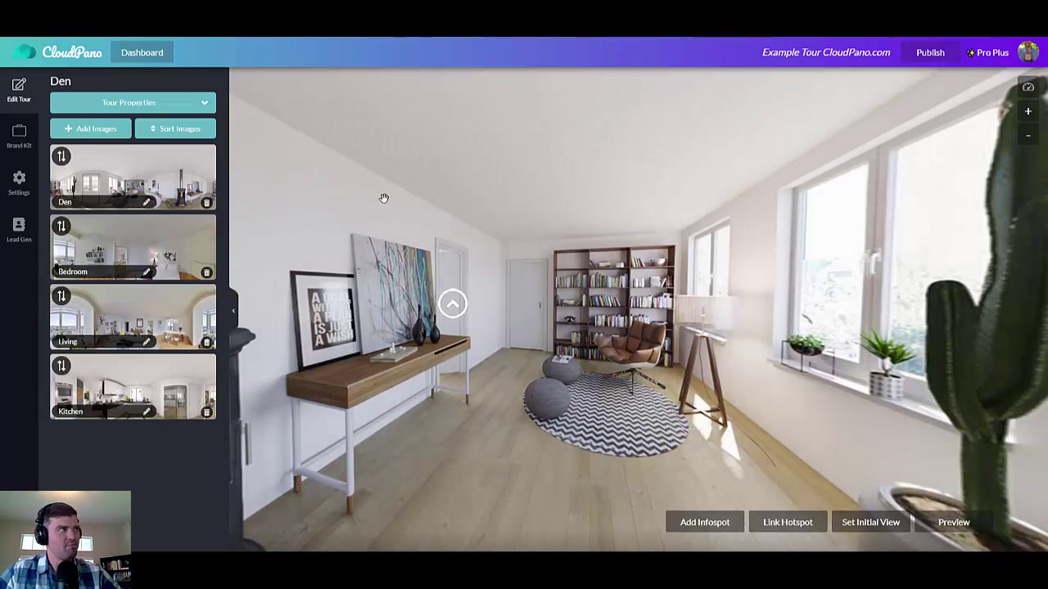
# Expand and collapse the Tour Properties contact details, then drag Living back above Bedroom
pyautogui.click(202, 105)
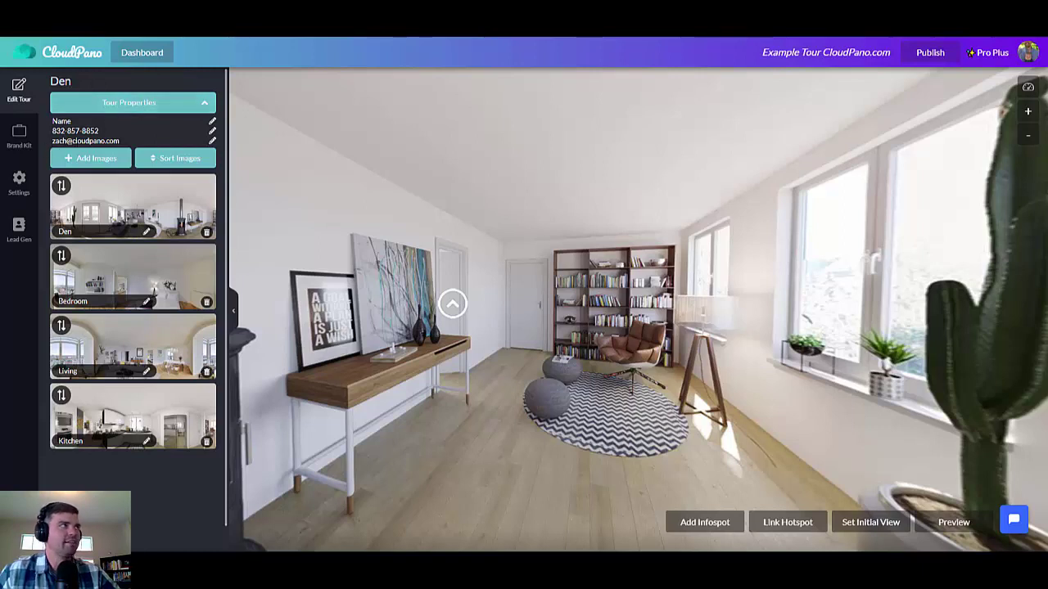
pyautogui.click(180, 107)
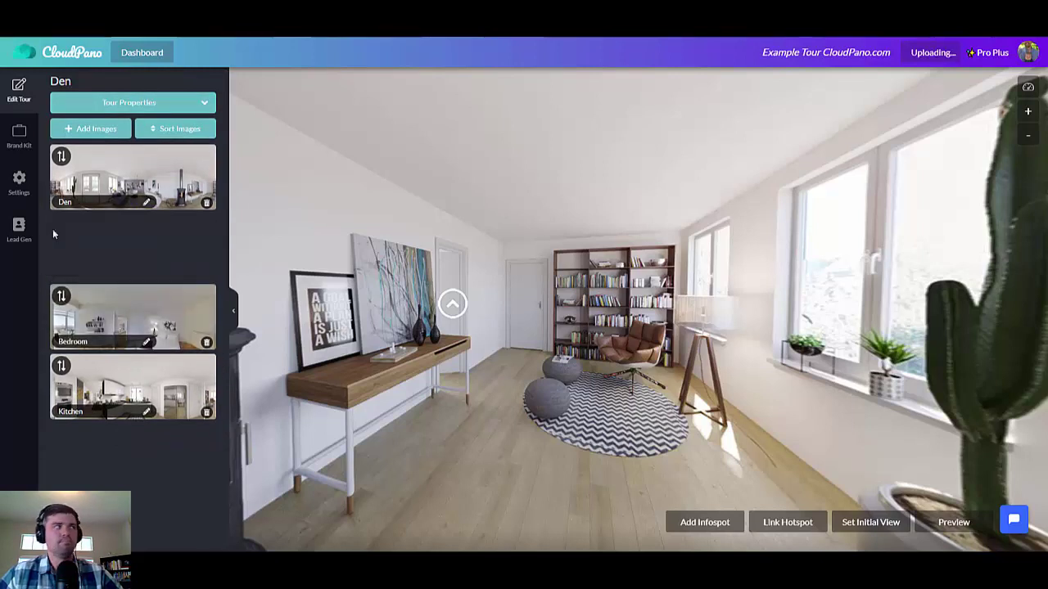
pyautogui.moveTo(60, 296); pyautogui.dragTo(56, 228)
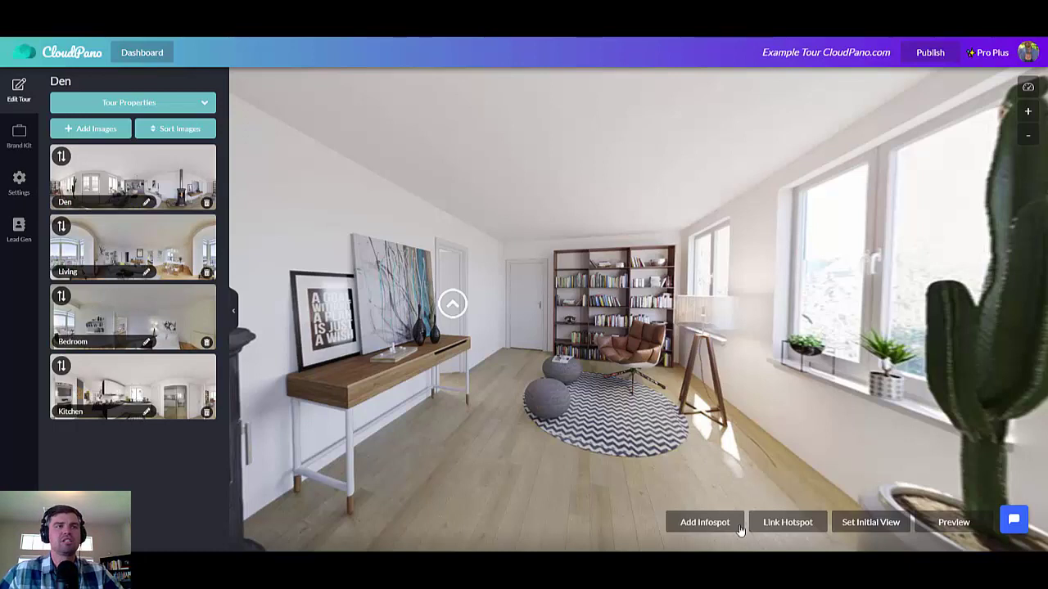
# Add a dark-circle hotspot on the Den's back door linked to Bedroom, then recheck it
pyautogui.click(783, 528)
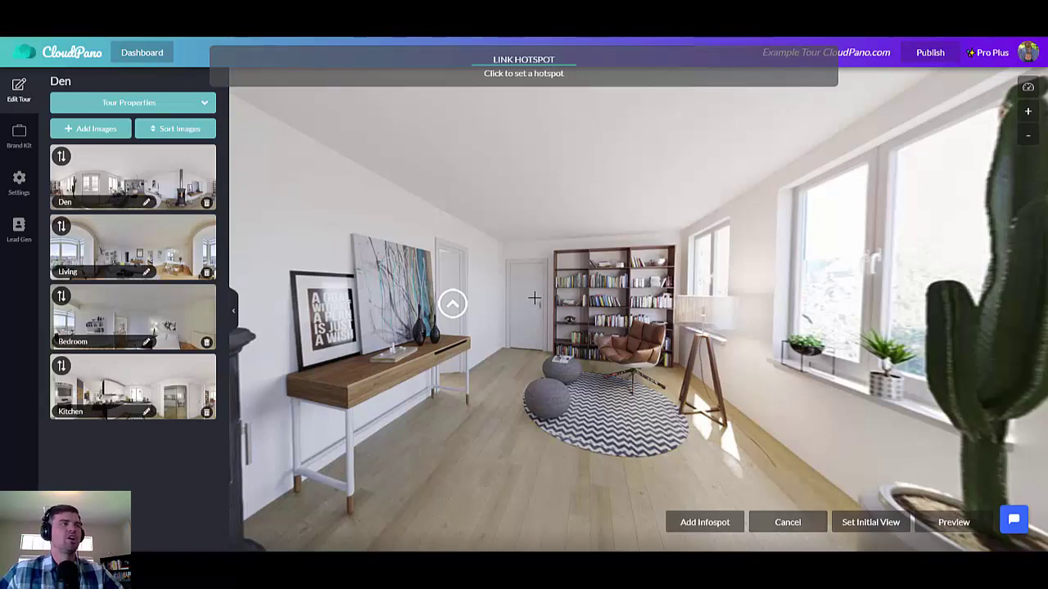
pyautogui.click(534, 298)
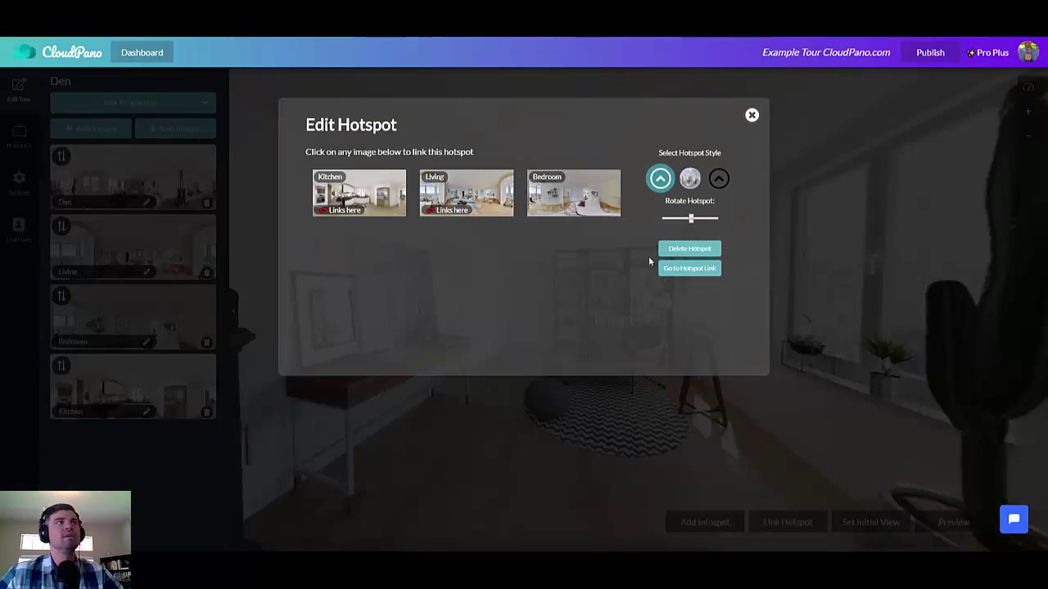
pyautogui.click(718, 180)
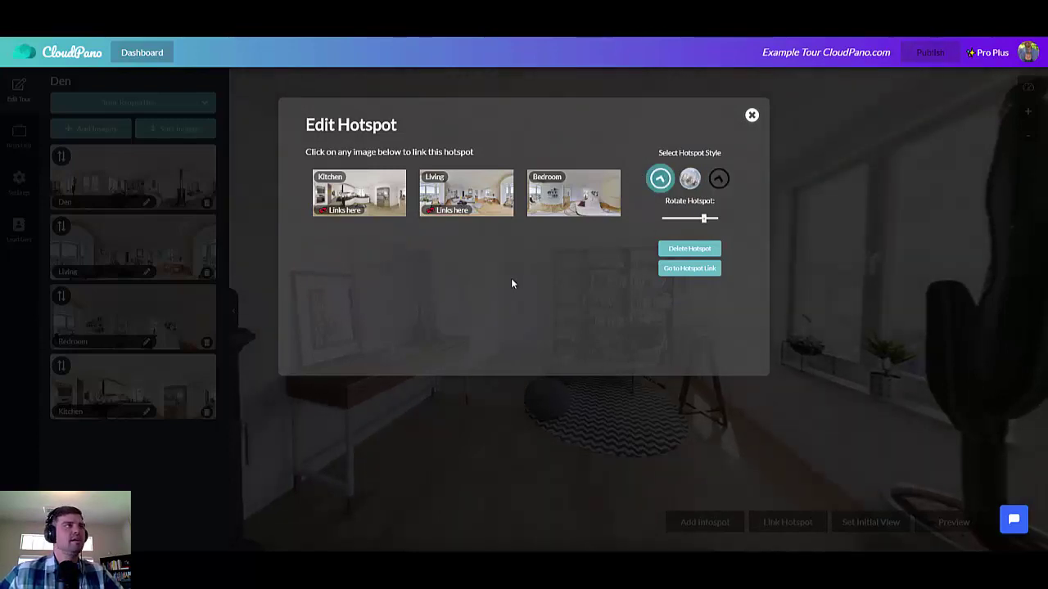
pyautogui.click(551, 211)
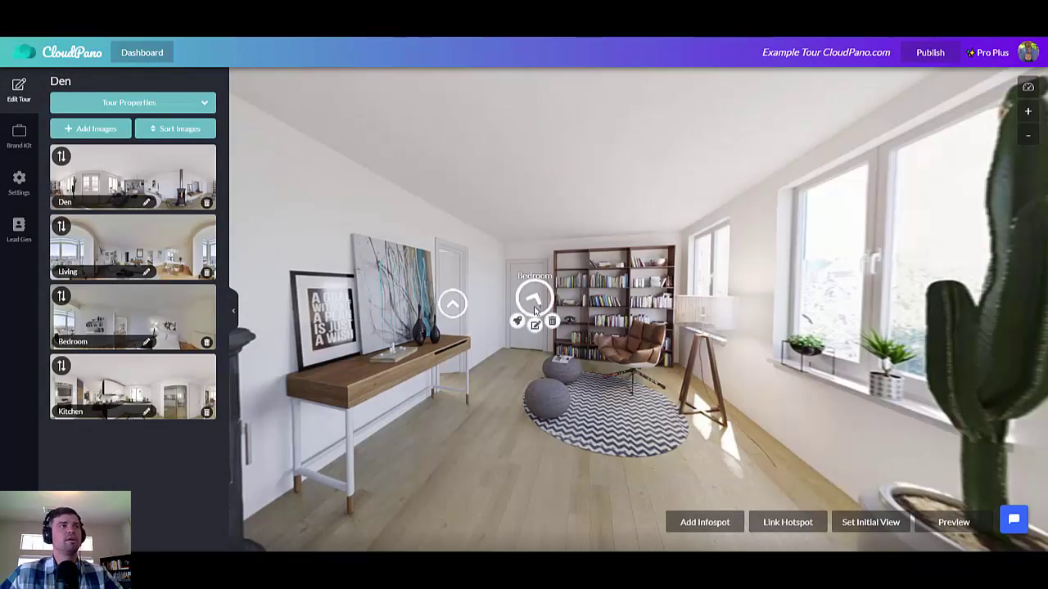
pyautogui.click(534, 303)
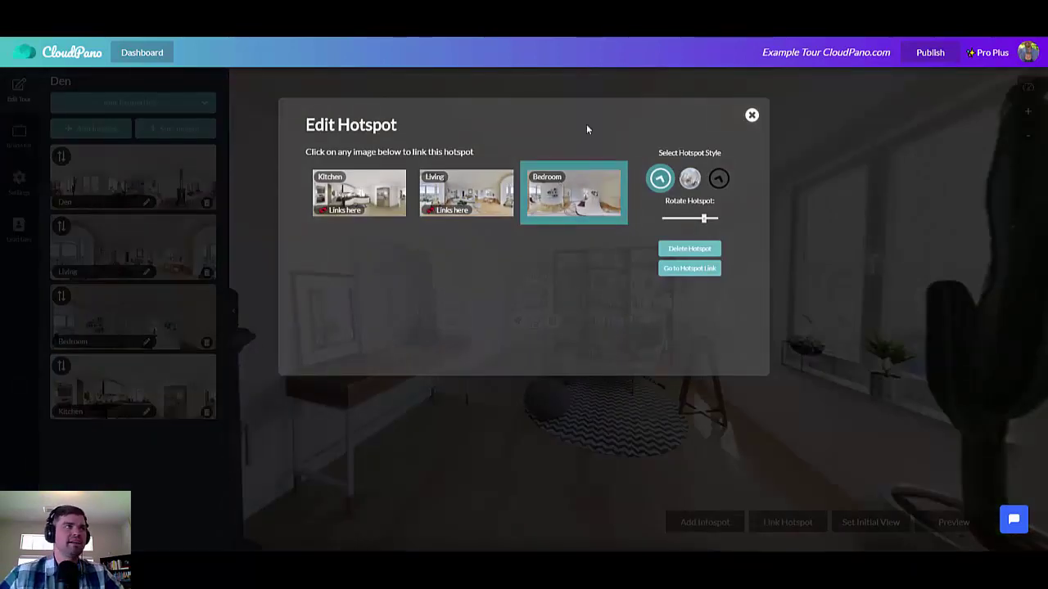
pyautogui.click(751, 116)
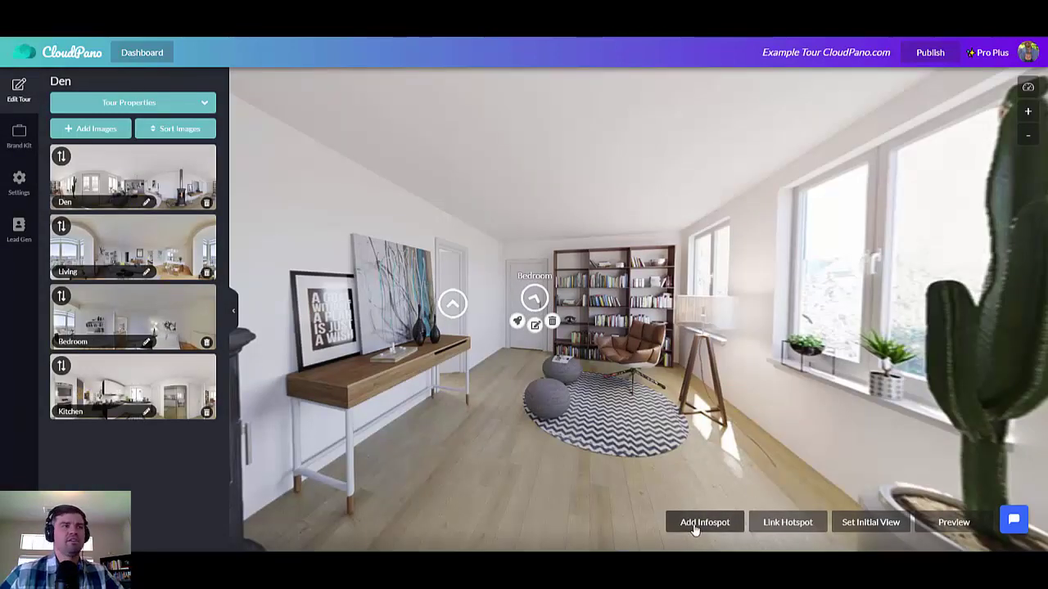
# Place an infospot beside the bookshelf and clear the stray 'hWindo' short text
pyautogui.click(696, 528)
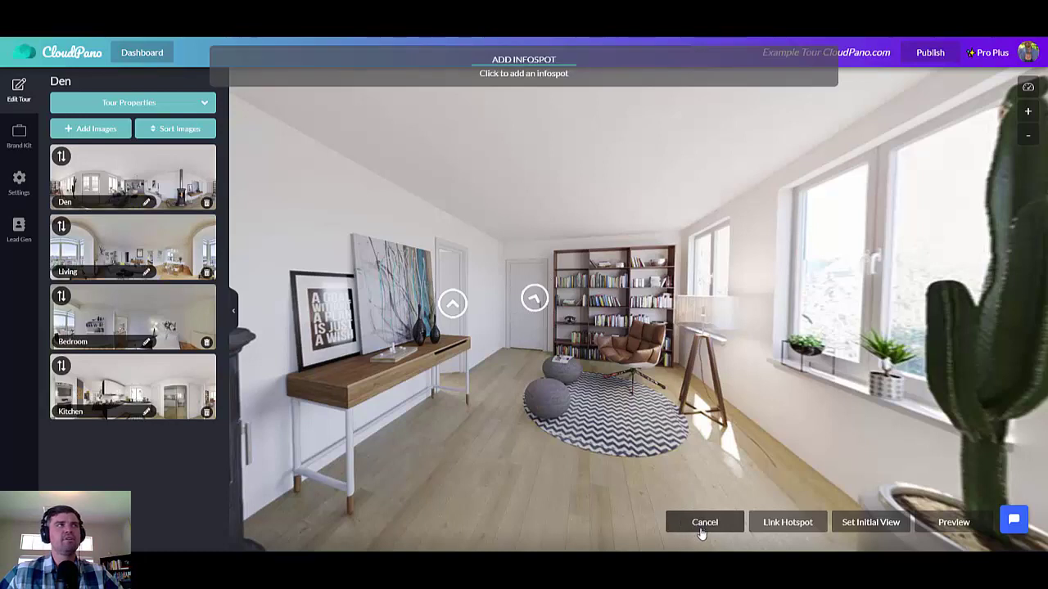
pyautogui.click(604, 311)
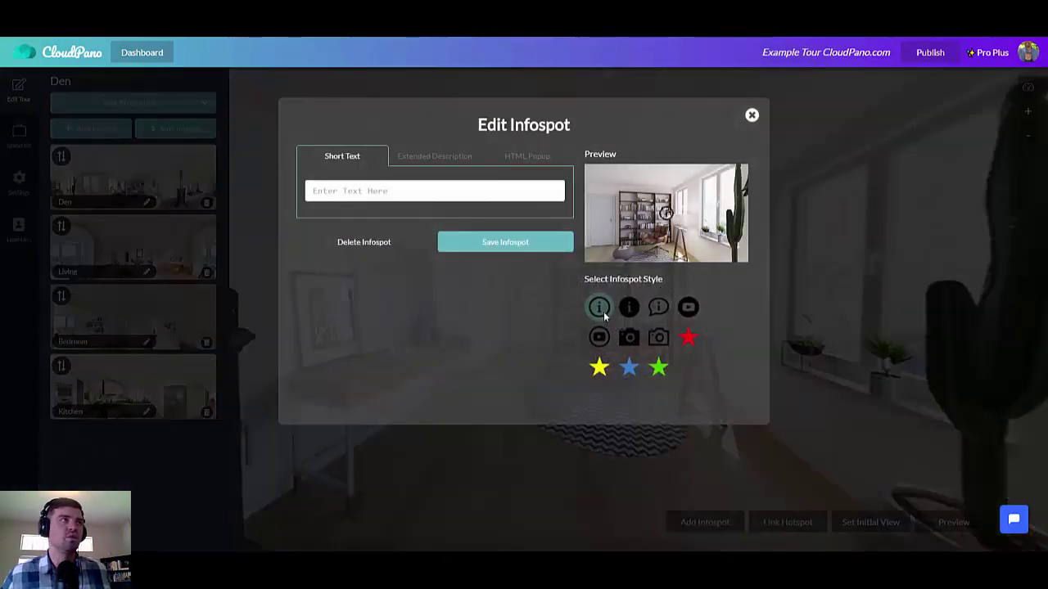
pyautogui.click(332, 188)
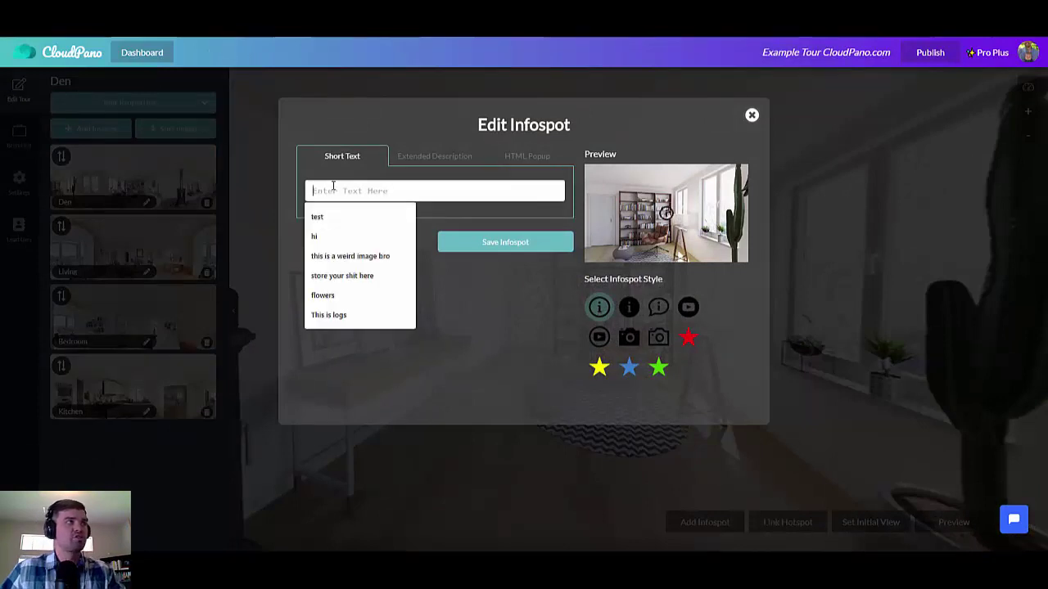
pyautogui.write('h')
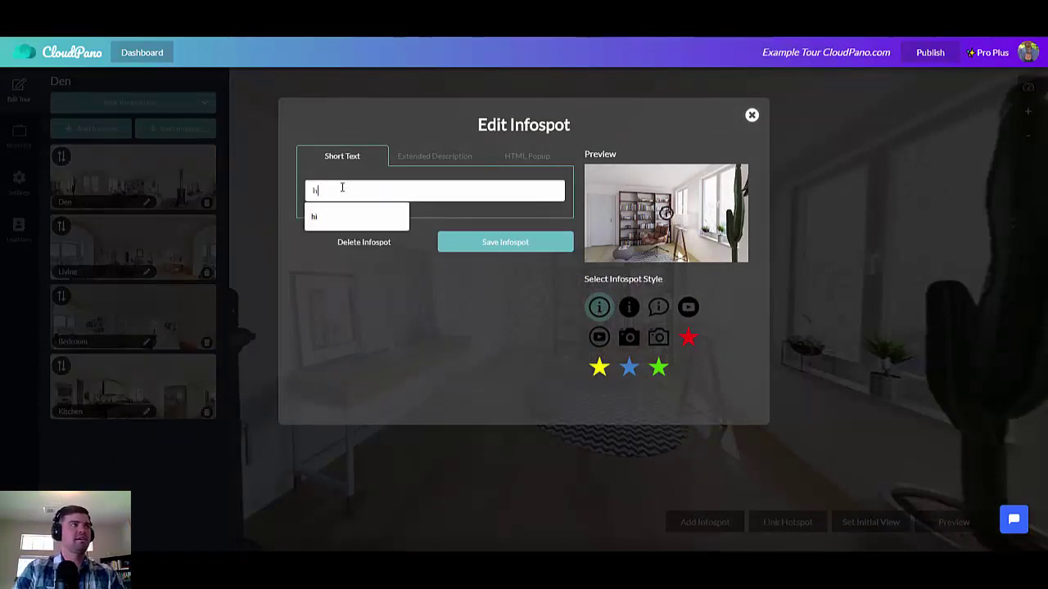
pyautogui.write('Windo')
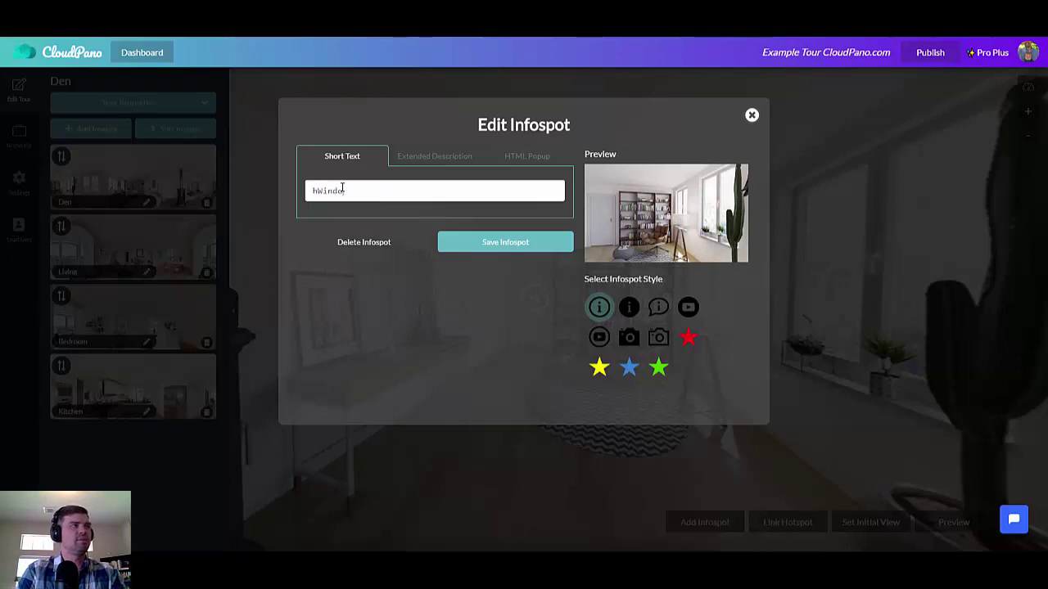
pyautogui.press('BackSpace')
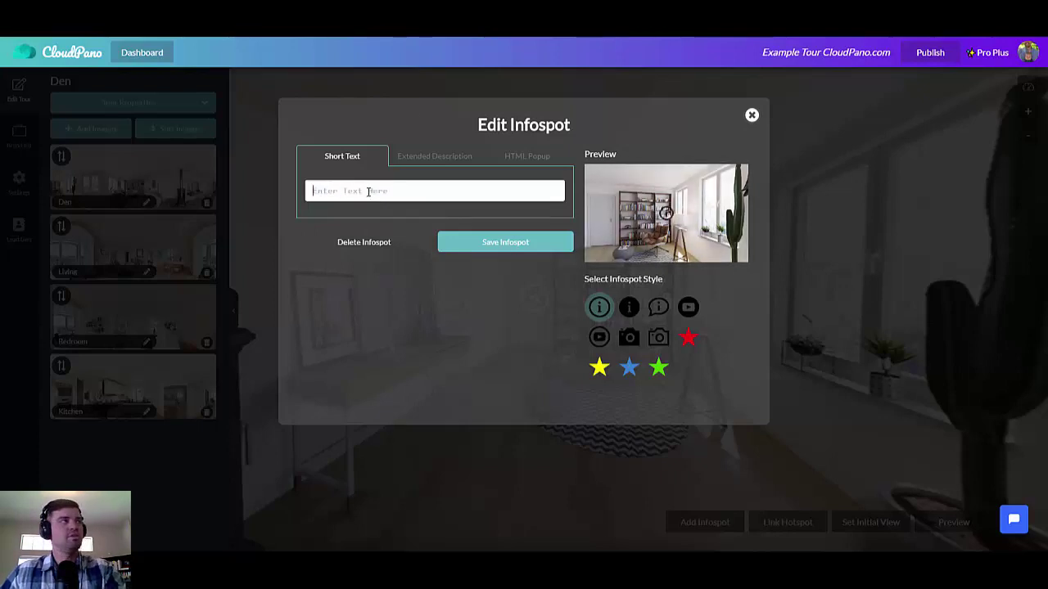
# Switch the infospot from Extended Description to HTML Popup, choose the video-play icon, and save
pyautogui.click(425, 157)
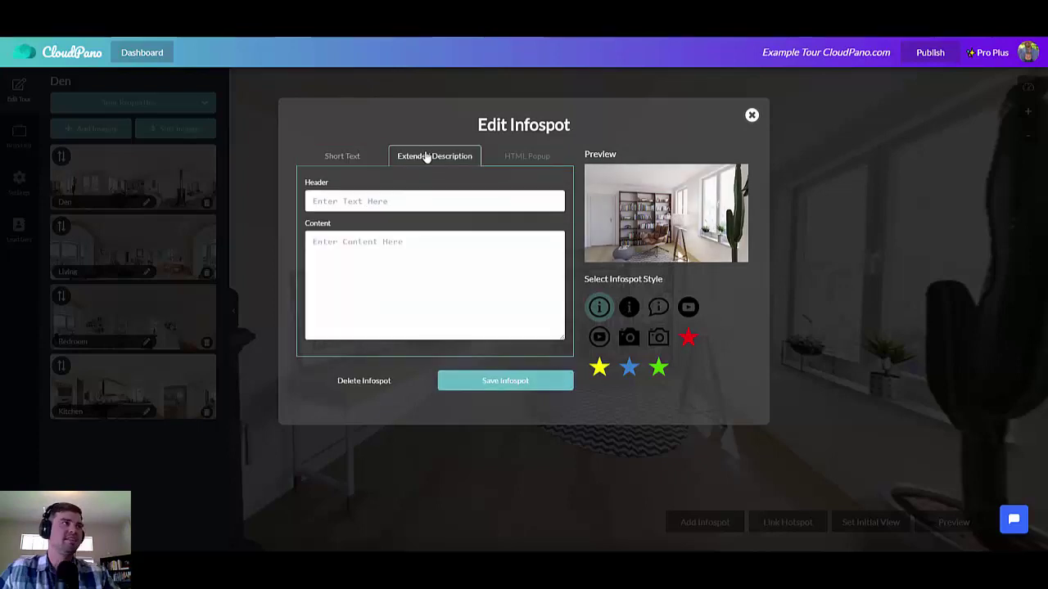
pyautogui.click(382, 207)
pyautogui.click(496, 270)
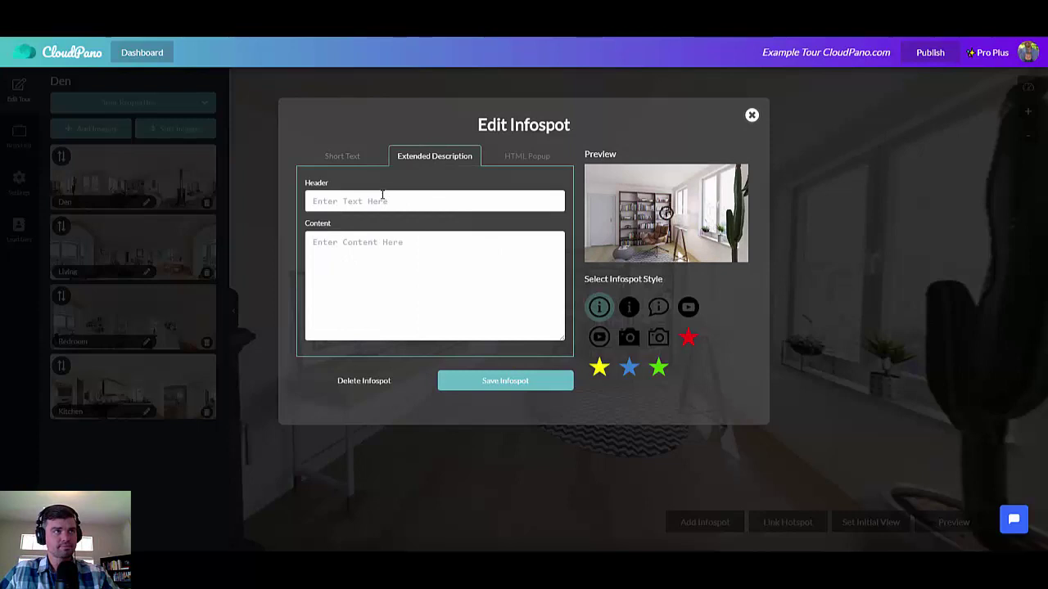
pyautogui.click(527, 158)
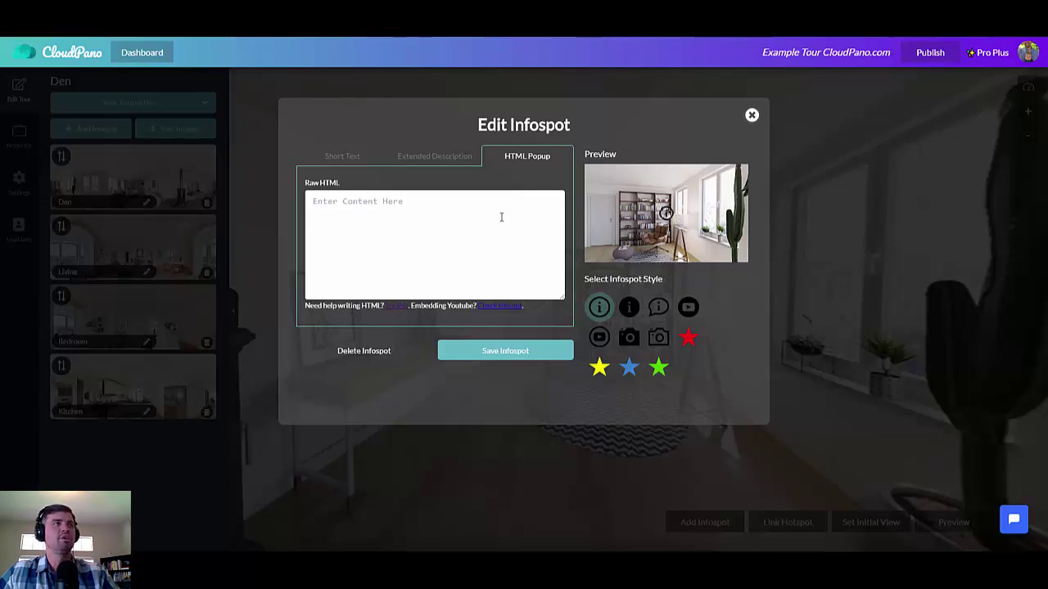
pyautogui.click(683, 311)
pyautogui.click(604, 339)
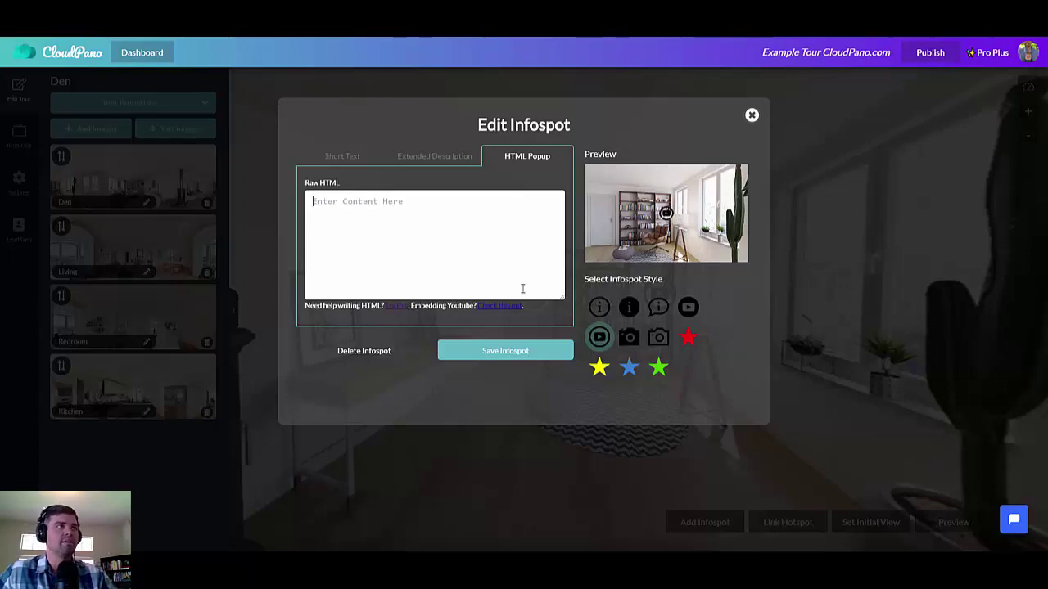
pyautogui.click(528, 360)
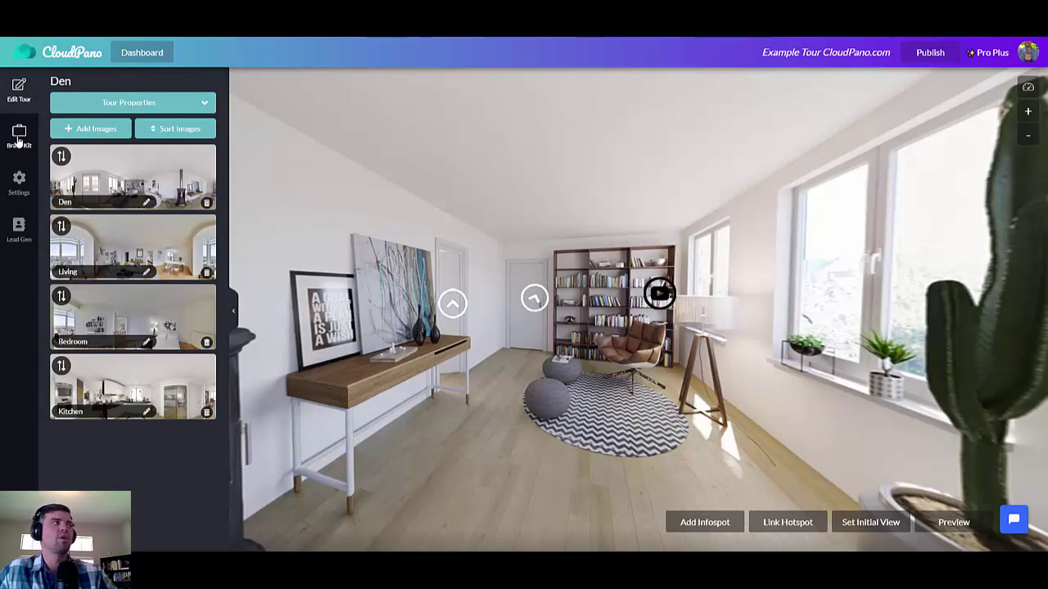
# Open Brand Kit in the left sidebar to show the logo, hotspot style and whitelabel URL settings
pyautogui.click(19, 140)
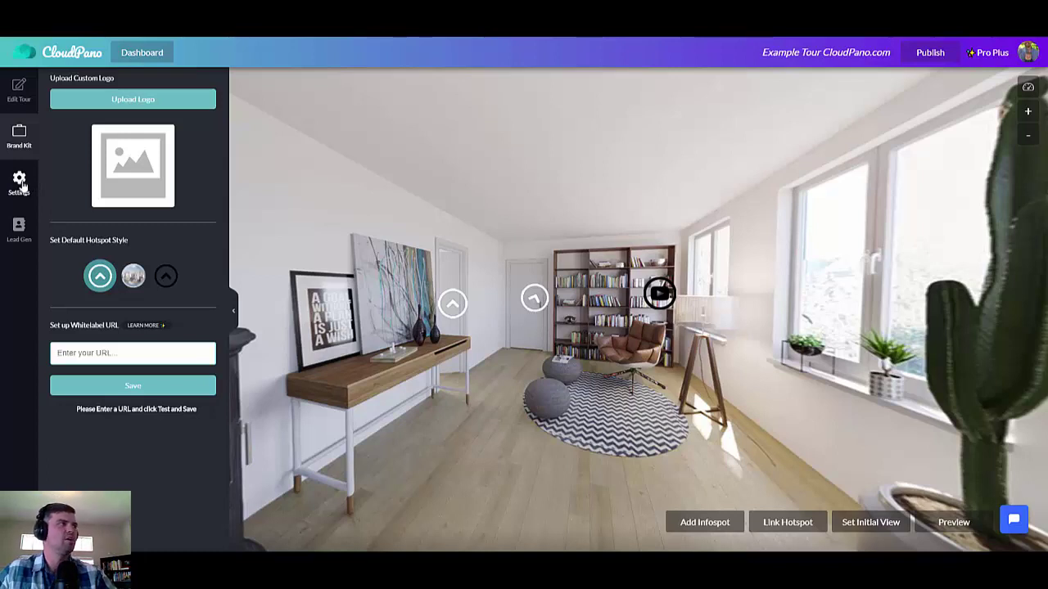
# Set the tour's privacy level to Shareable – anyone with the link can view
pyautogui.click(22, 188)
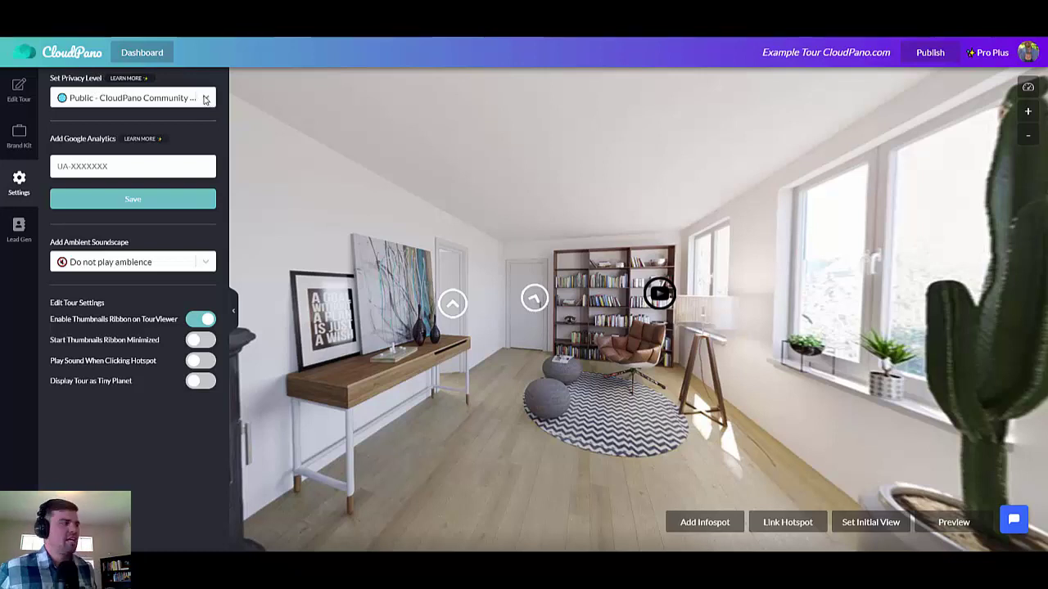
pyautogui.click(206, 97)
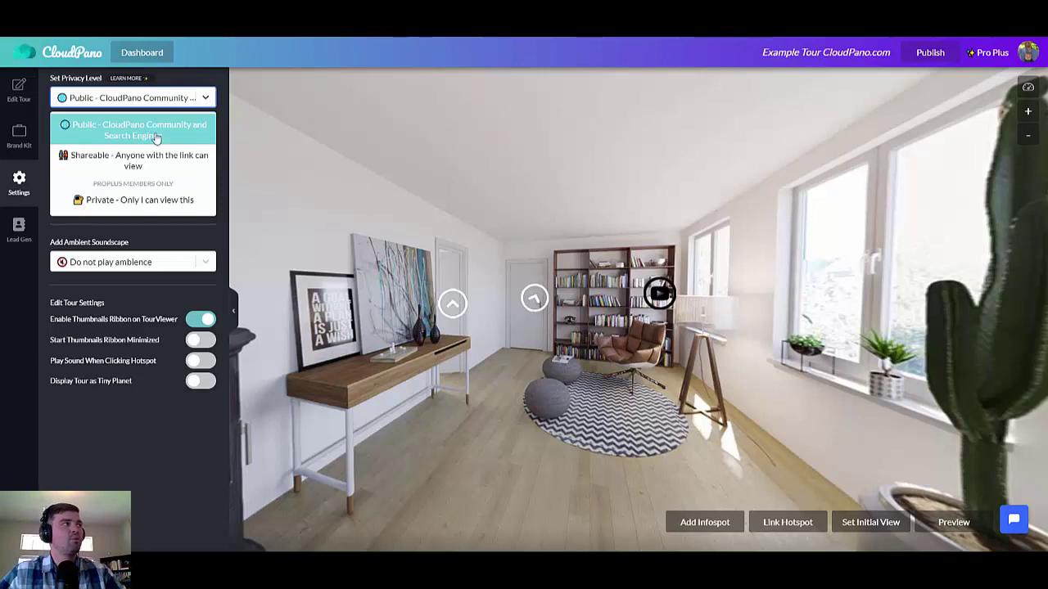
pyautogui.click(133, 164)
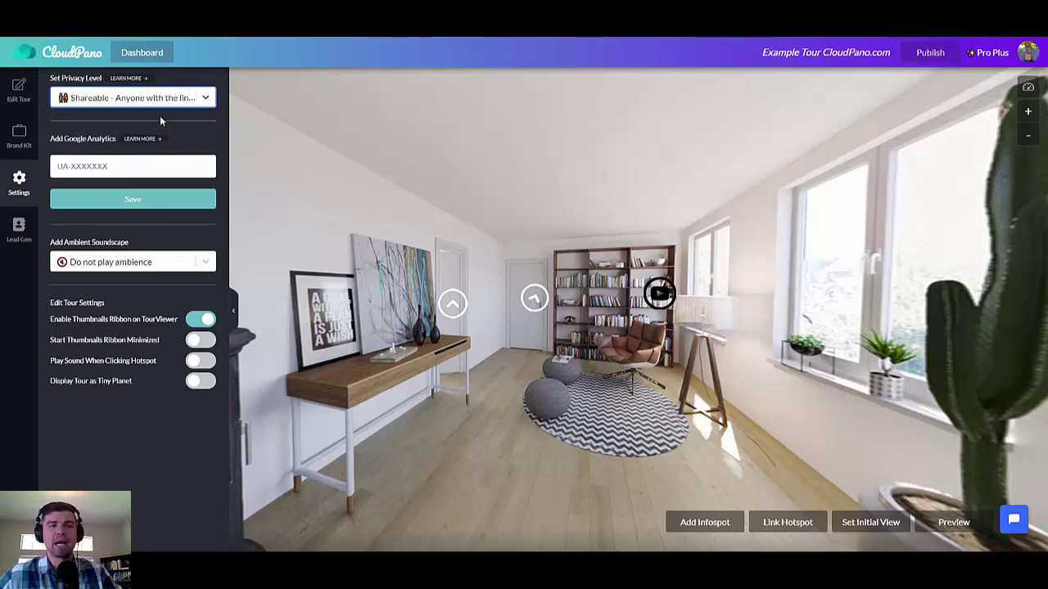
pyautogui.click(205, 99)
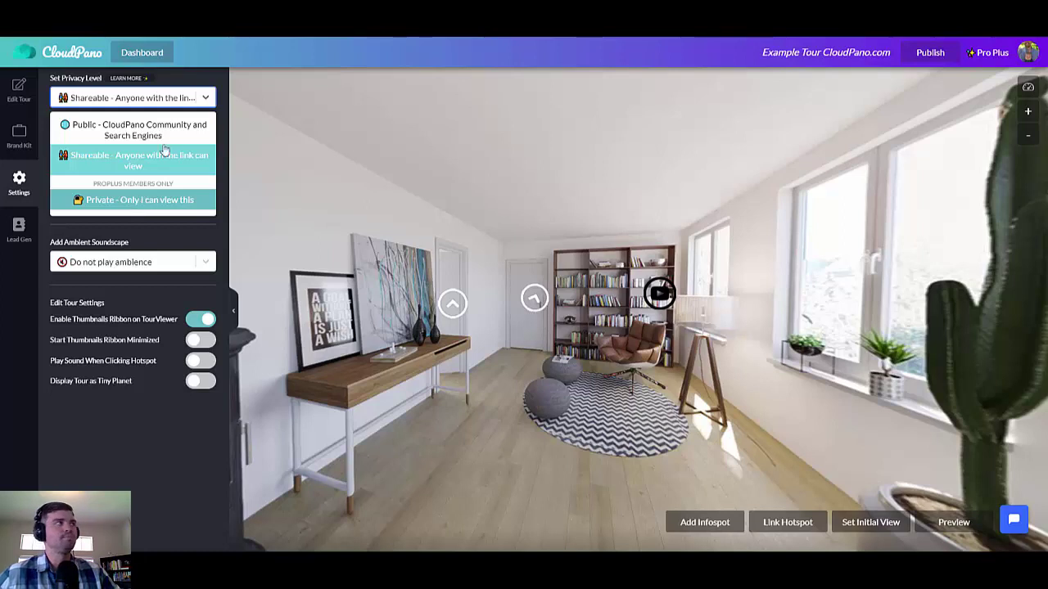
pyautogui.click(205, 106)
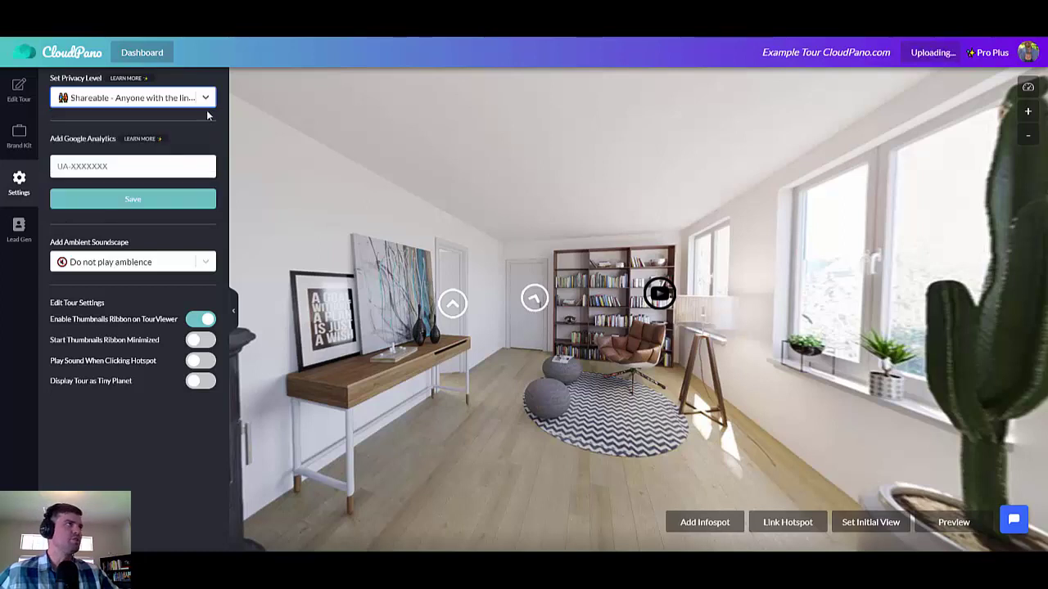
pyautogui.click(131, 160)
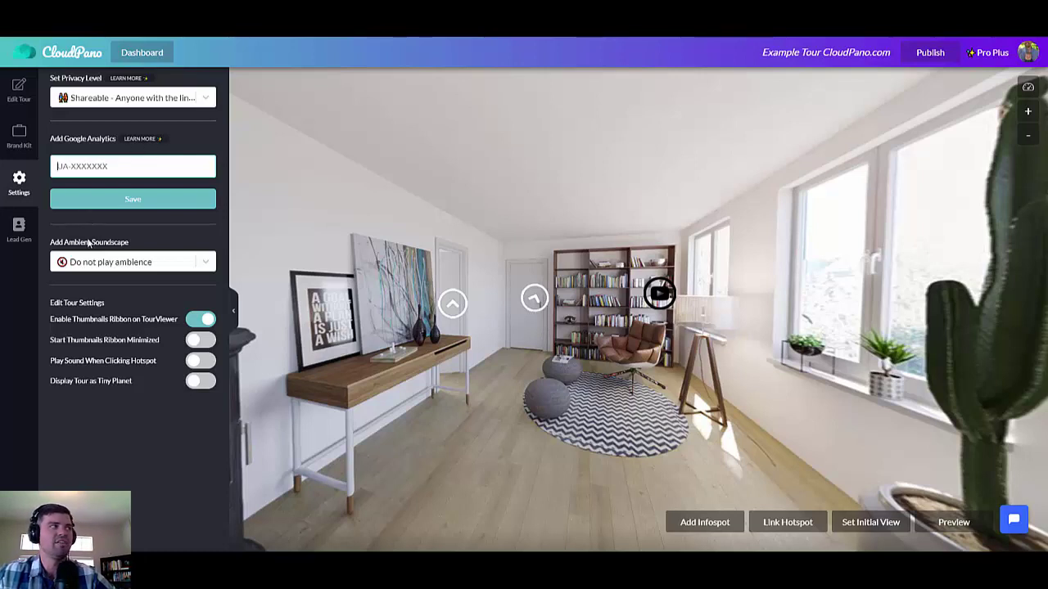
# Try the Sidewalk Cafe and Crowded Bar ambient soundscapes, settling on Endless Ocean
pyautogui.click(206, 264)
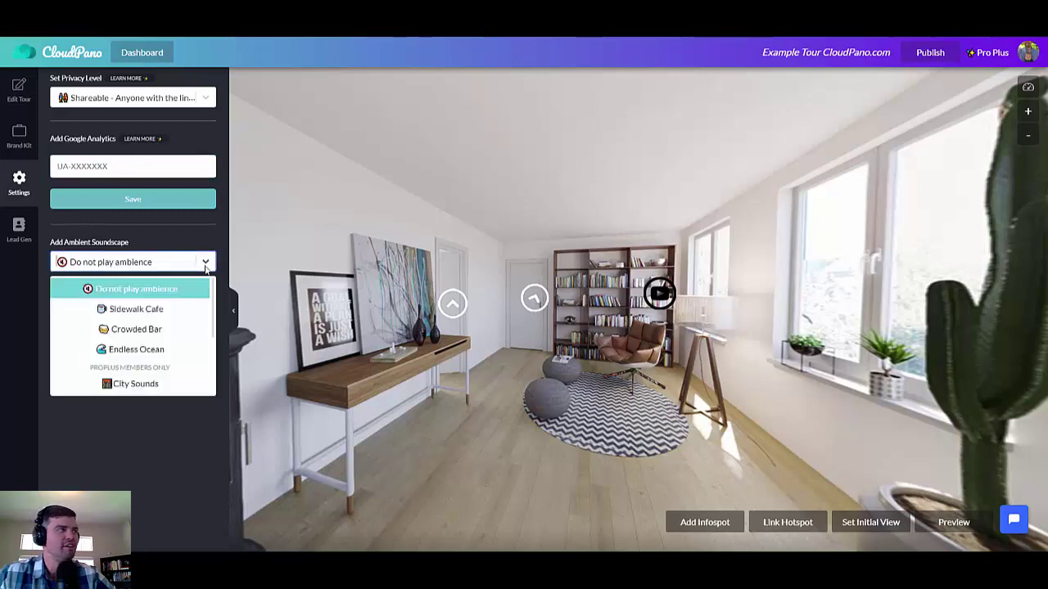
pyautogui.click(145, 310)
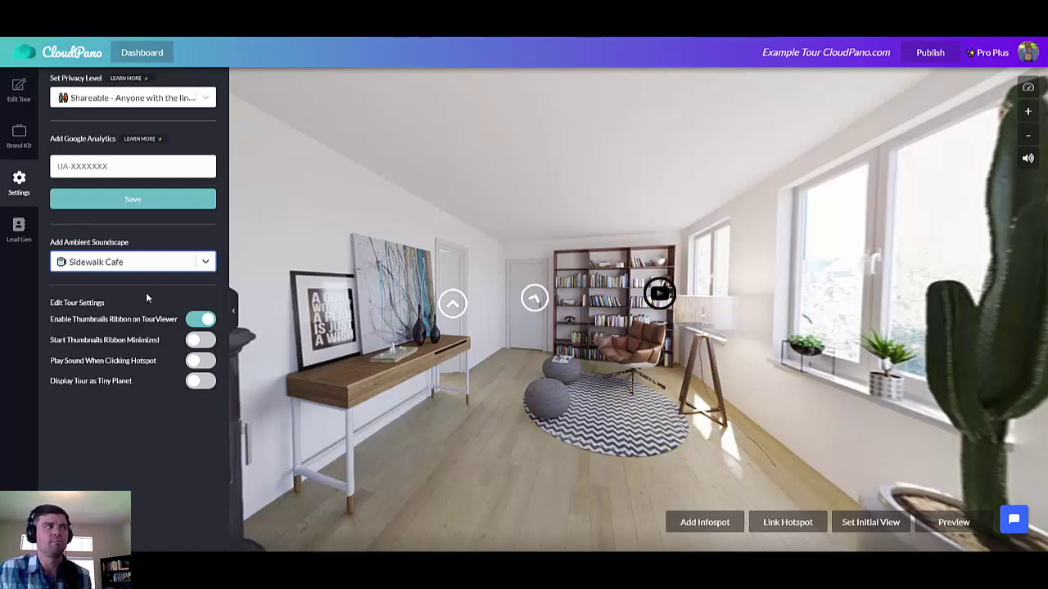
pyautogui.click(204, 262)
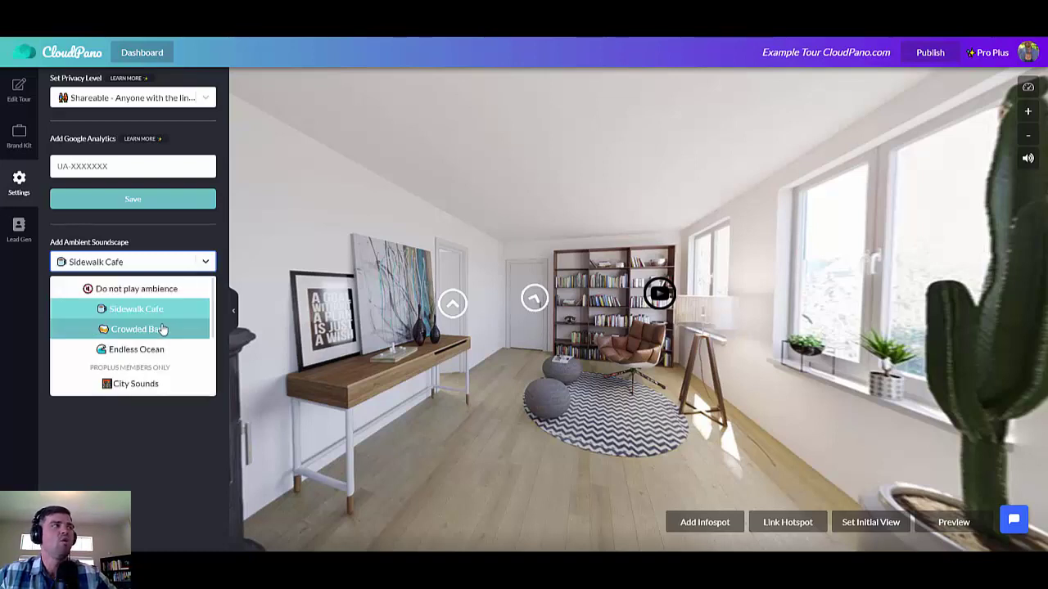
pyautogui.click(162, 329)
pyautogui.click(205, 262)
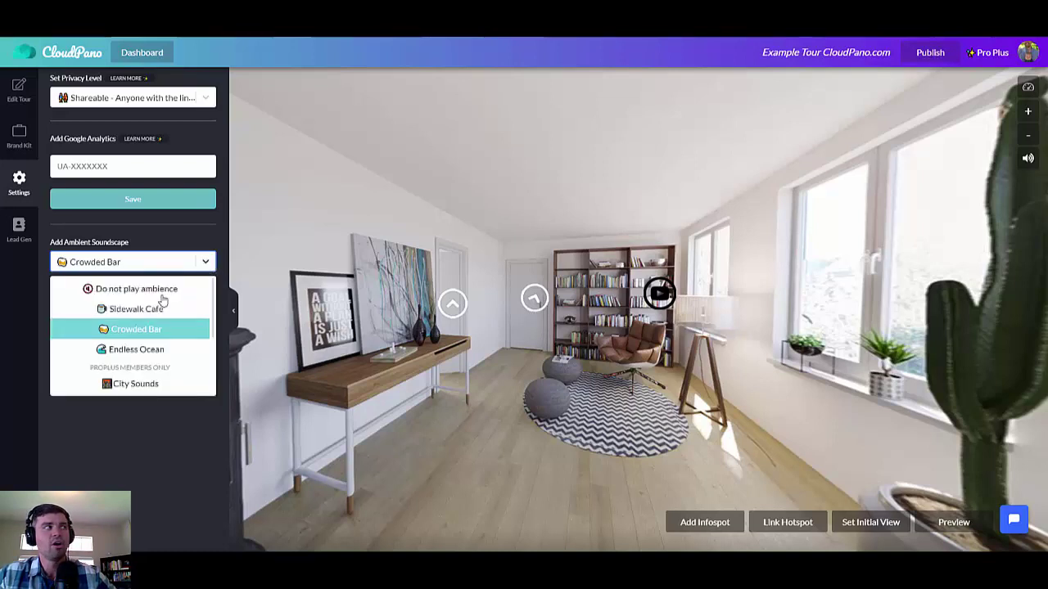
pyautogui.click(141, 350)
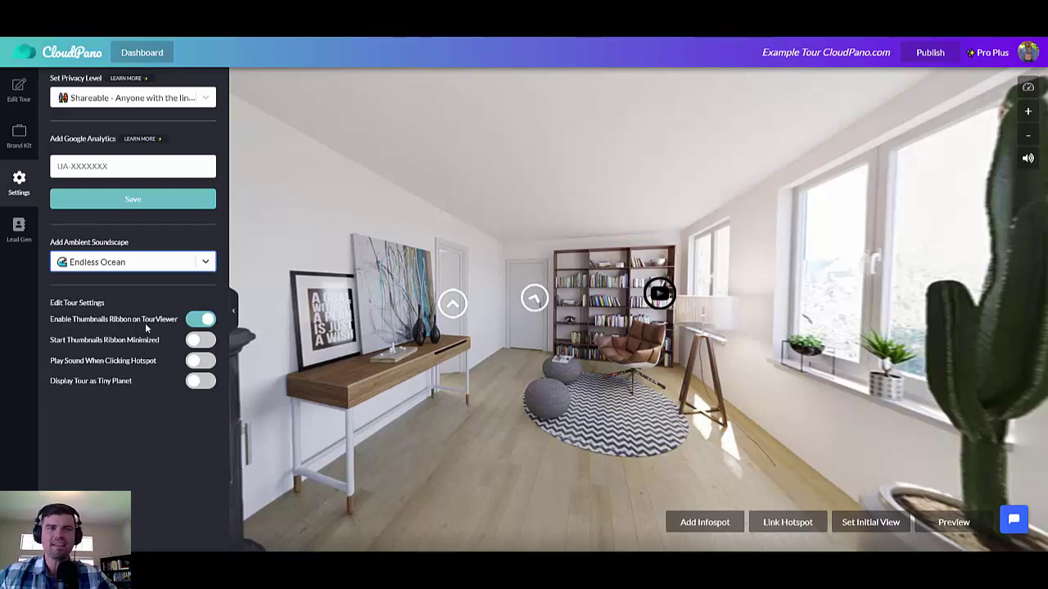
pyautogui.click(205, 266)
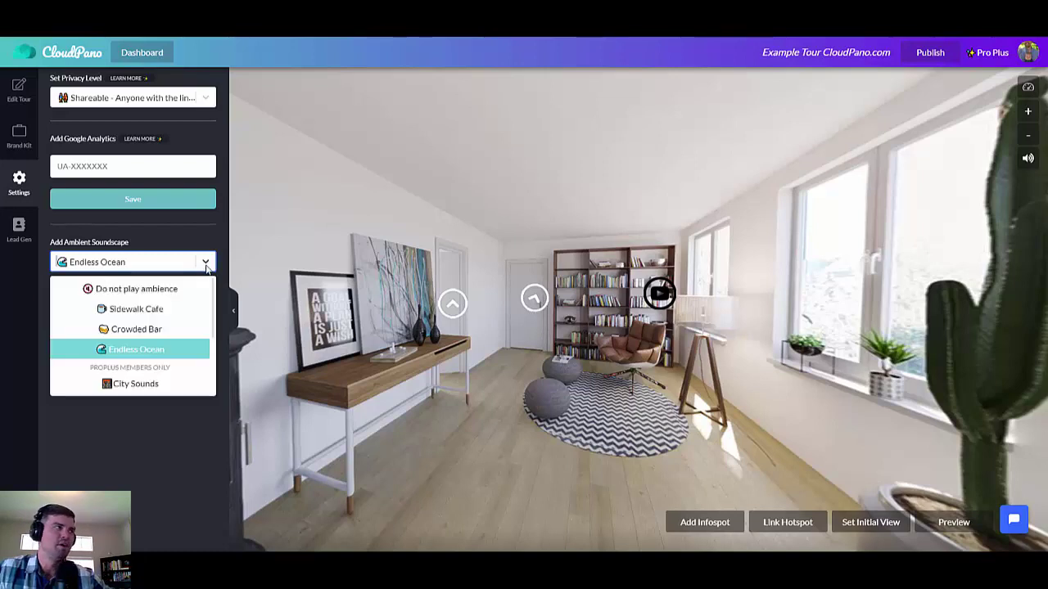
# Set the ambience to Do not play ambience and disable the TourViewer thumbnails ribbon
pyautogui.click(144, 289)
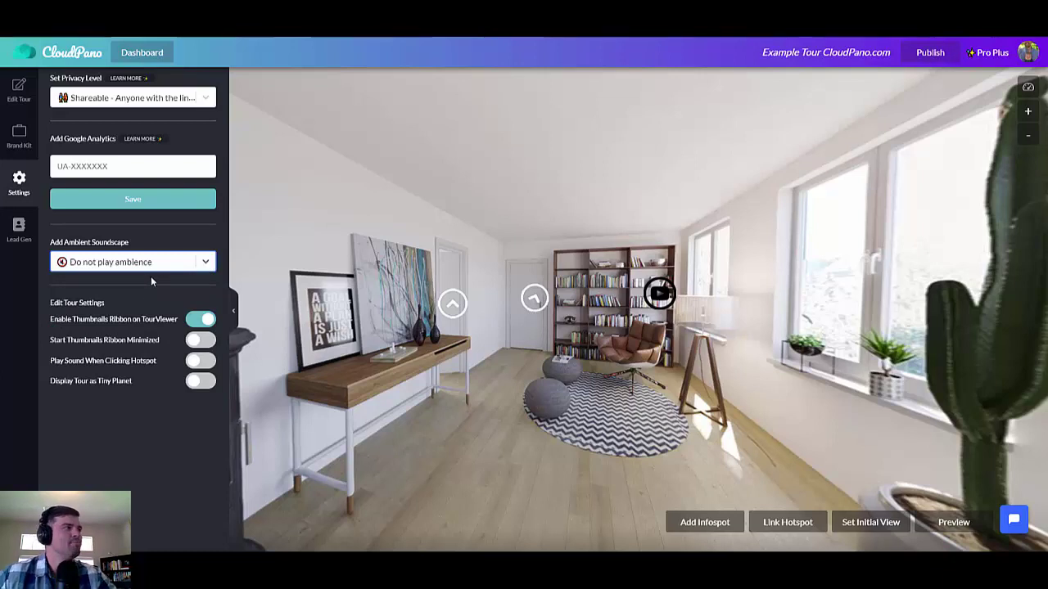
pyautogui.click(199, 322)
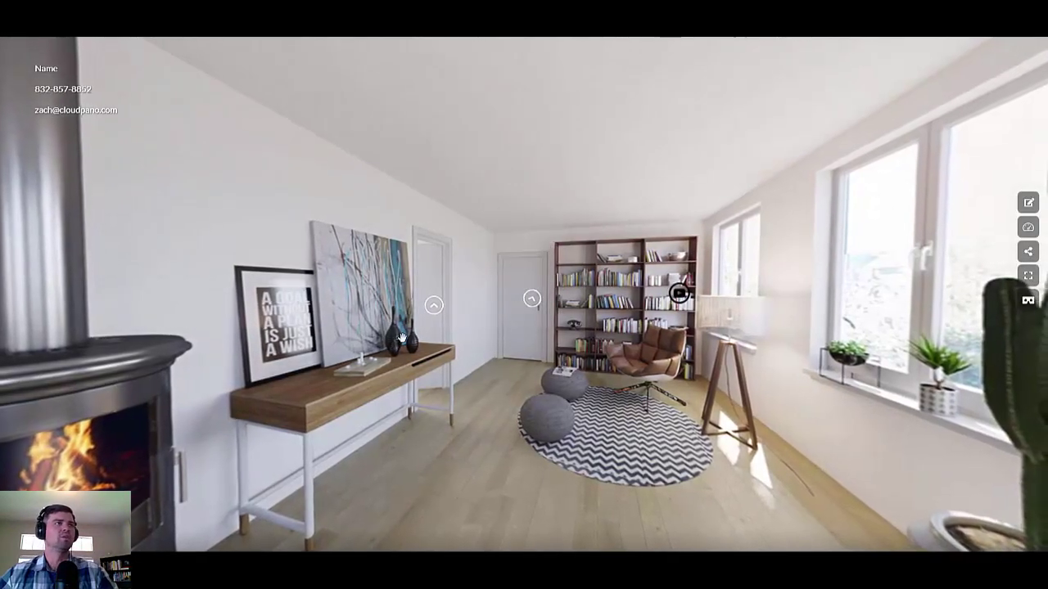
# Look around the Den toward the cactus and windows, then follow the Bedroom hotspot
pyautogui.moveTo(450, 240)
pyautogui.mouseDown()
pyautogui.moveTo(778, 324)
pyautogui.moveTo(649, 299)
pyautogui.moveTo(435, 344)
pyautogui.moveTo(660, 371)
pyautogui.mouseUp()
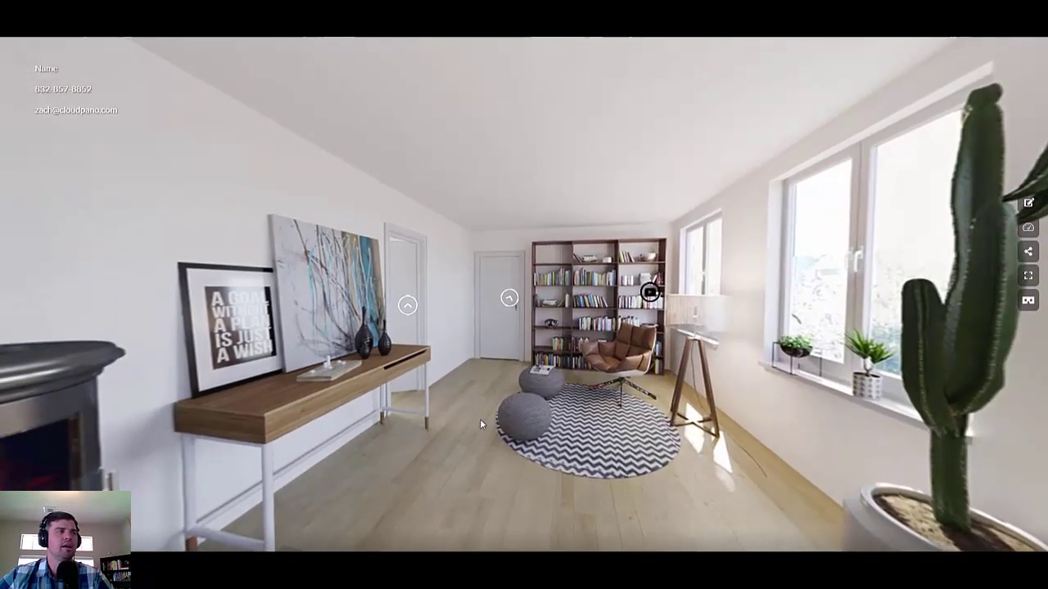
pyautogui.click(502, 296)
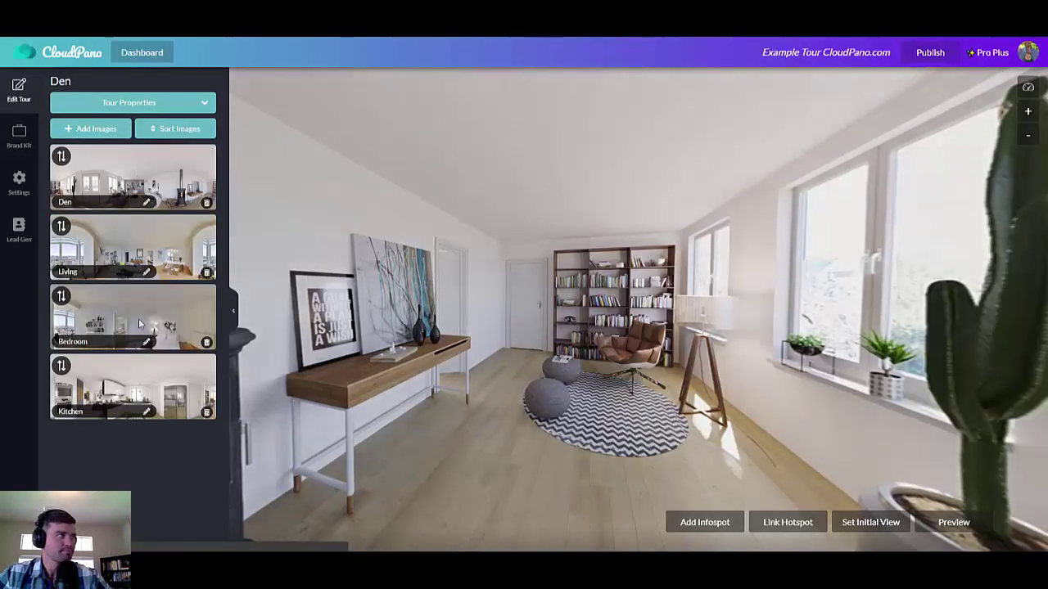
# Turn on 'Play Sound When Clicking Hotspot' in the tour settings
pyautogui.click(19, 180)
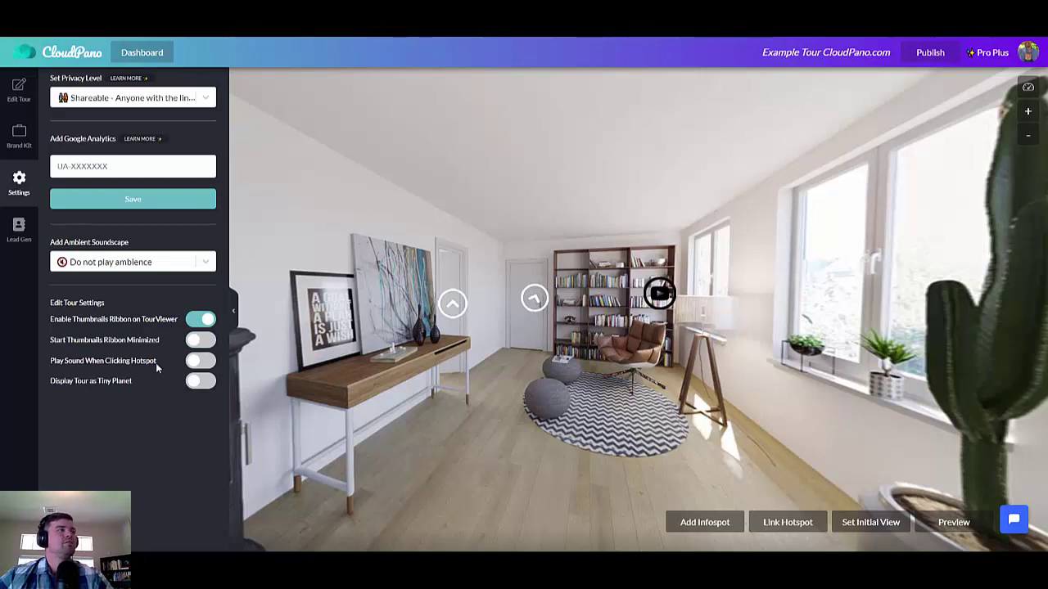
pyautogui.click(194, 363)
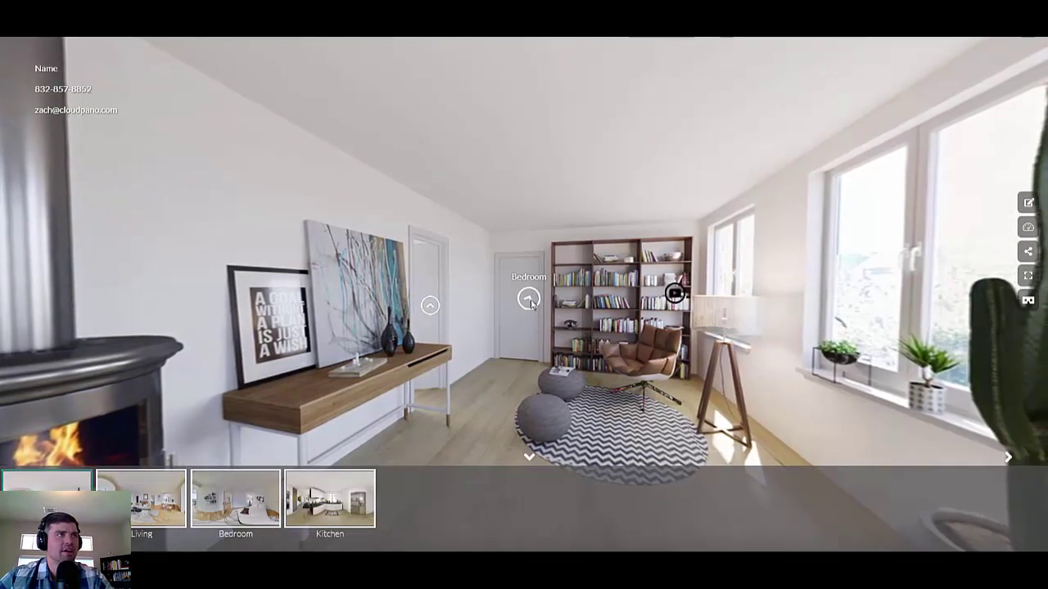
# Jump to the Bedroom thumbnail, look toward the door, then switch to the Living scene
pyautogui.click(528, 299)
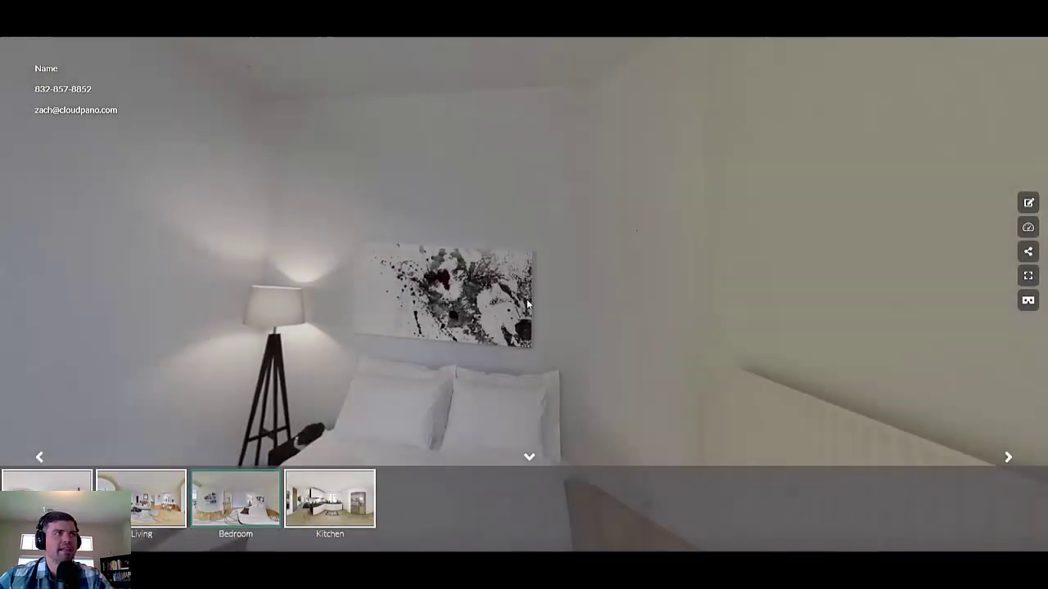
pyautogui.moveTo(657, 348); pyautogui.dragTo(720, 369)
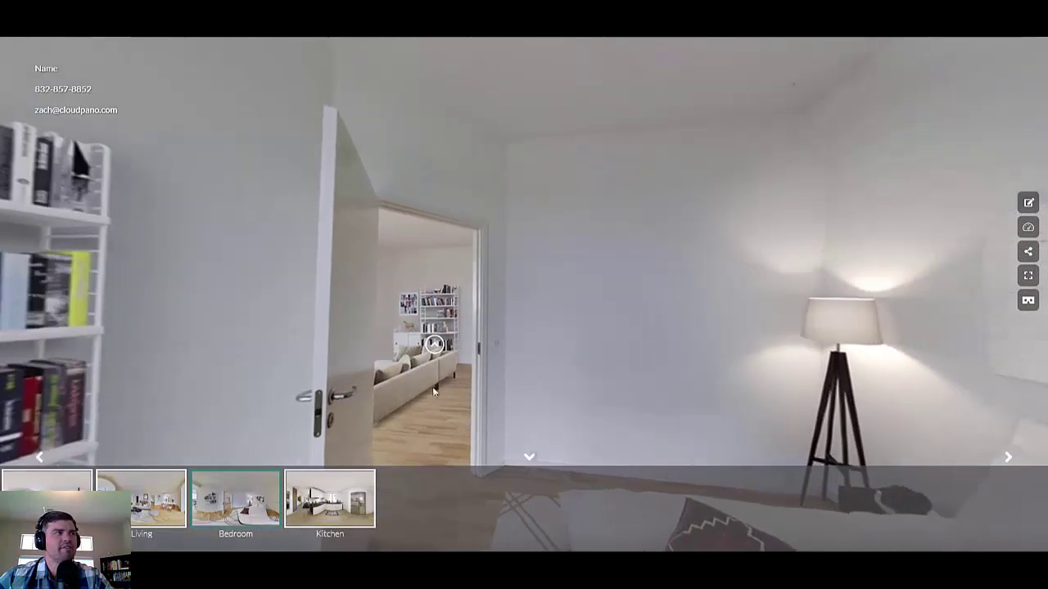
pyautogui.click(436, 352)
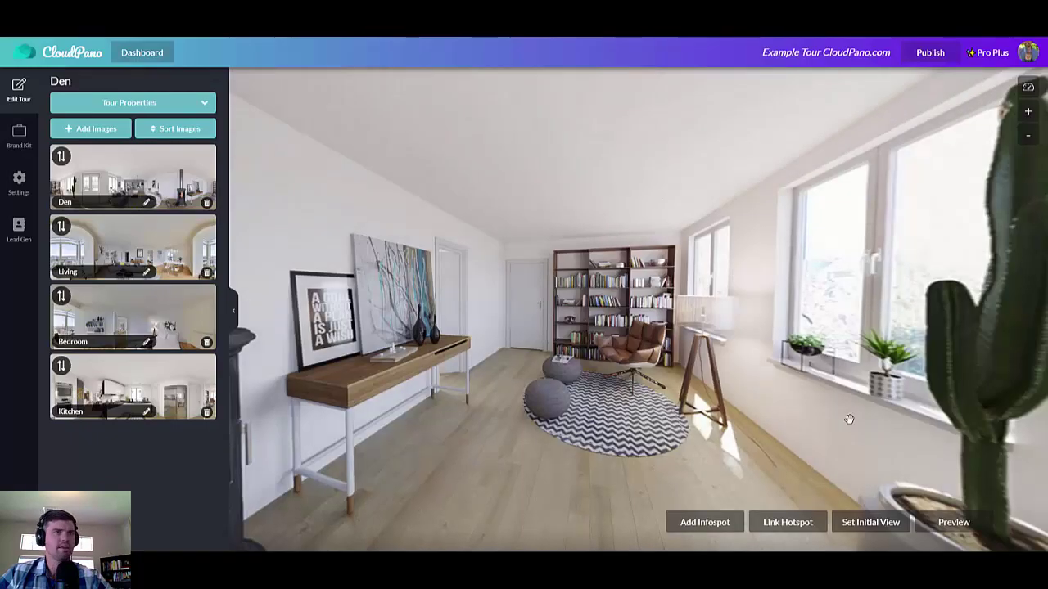
# Preview 'Display Tour as Tiny Planet' in Settings, then switch it back off
pyautogui.click(19, 183)
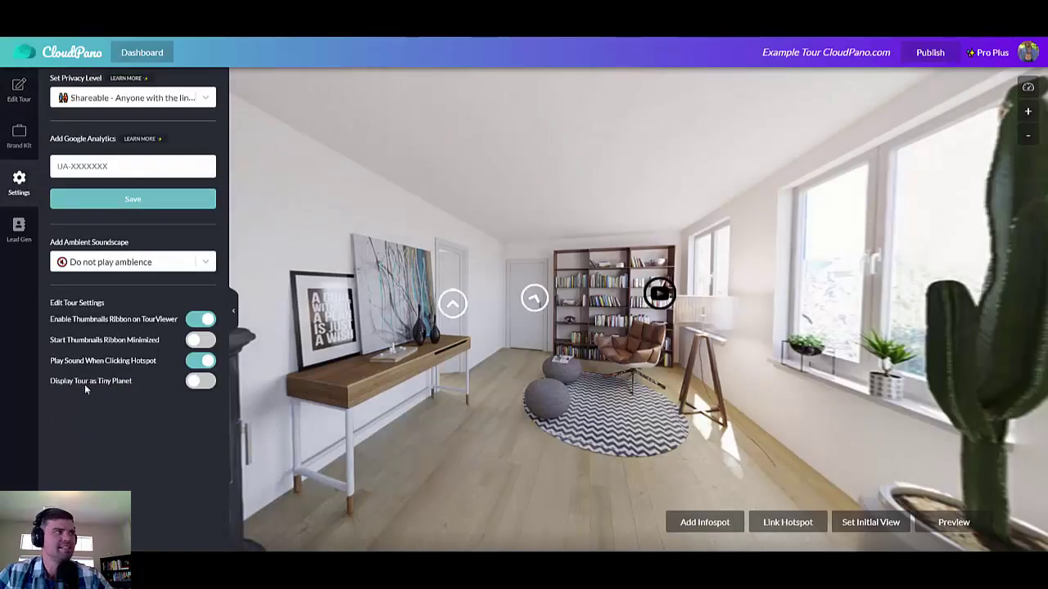
pyautogui.click(193, 382)
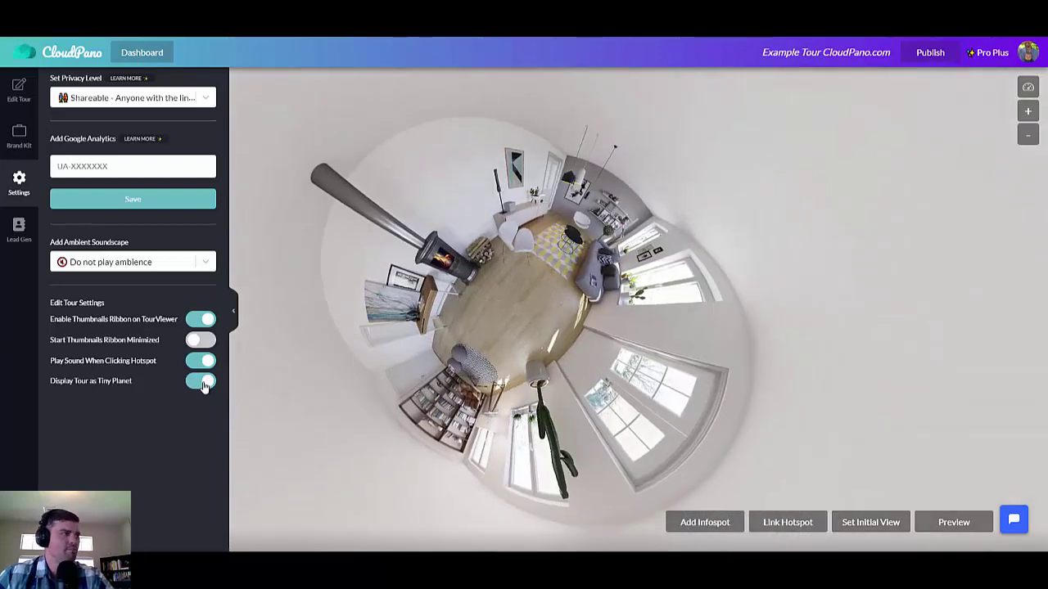
pyautogui.click(203, 387)
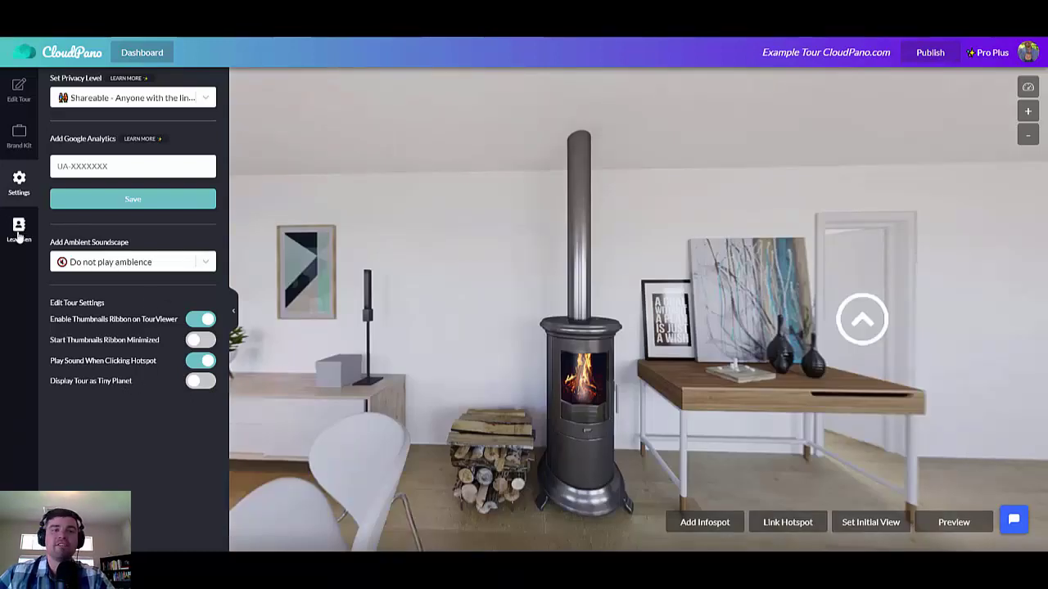
# Enable lead capture under Lead Gen, save it, and publish the tour
pyautogui.click(19, 233)
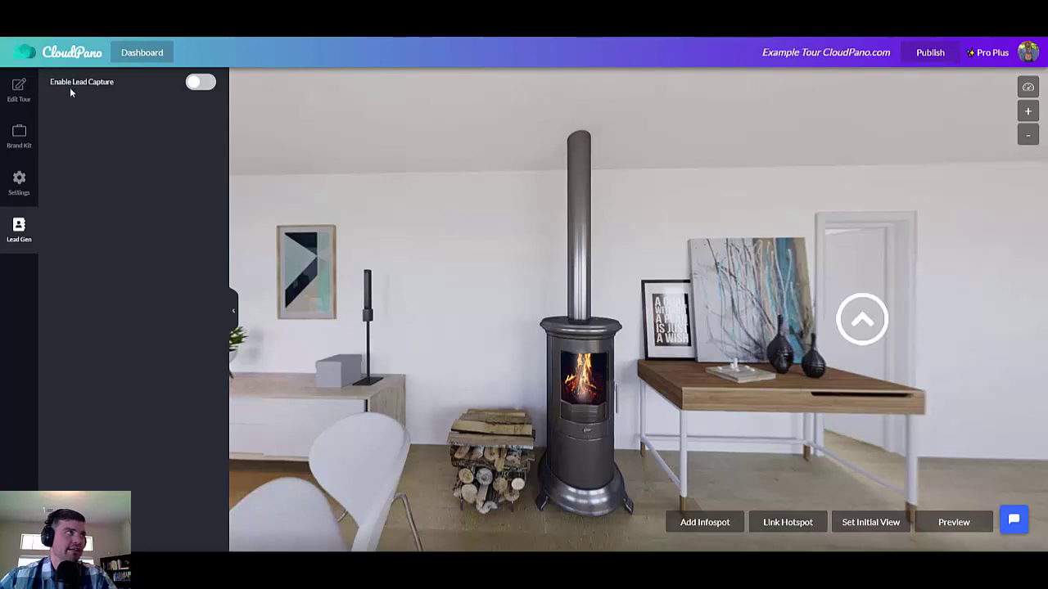
pyautogui.click(205, 82)
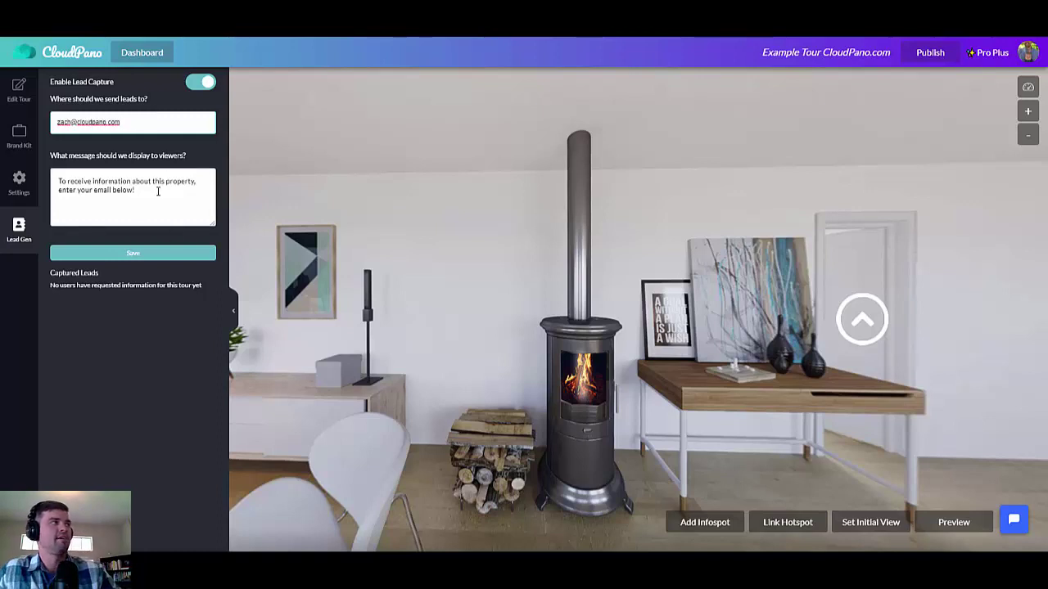
pyautogui.click(134, 256)
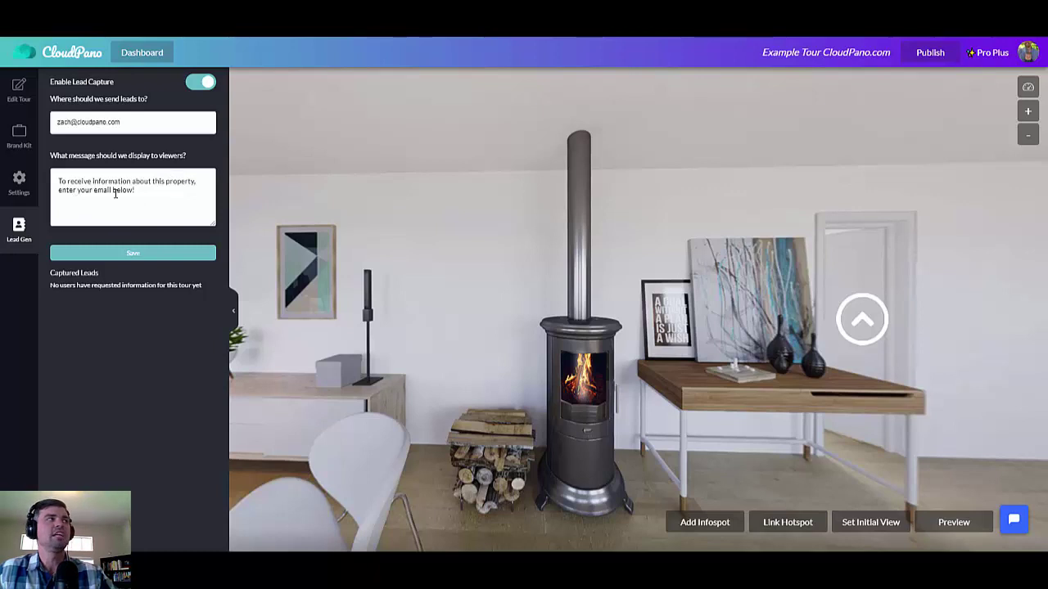
pyautogui.click(931, 52)
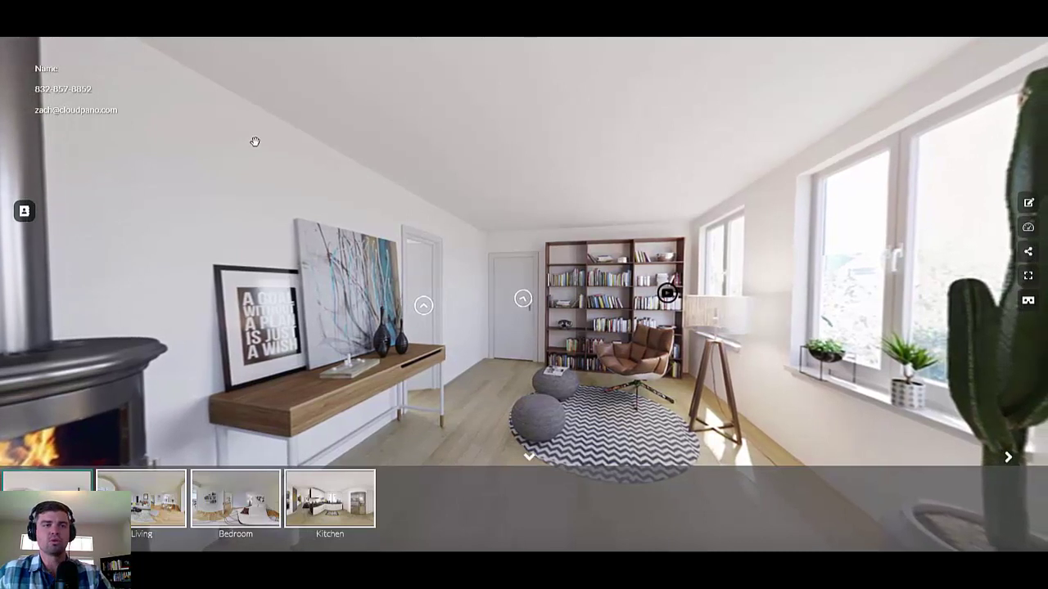
pyautogui.click(24, 211)
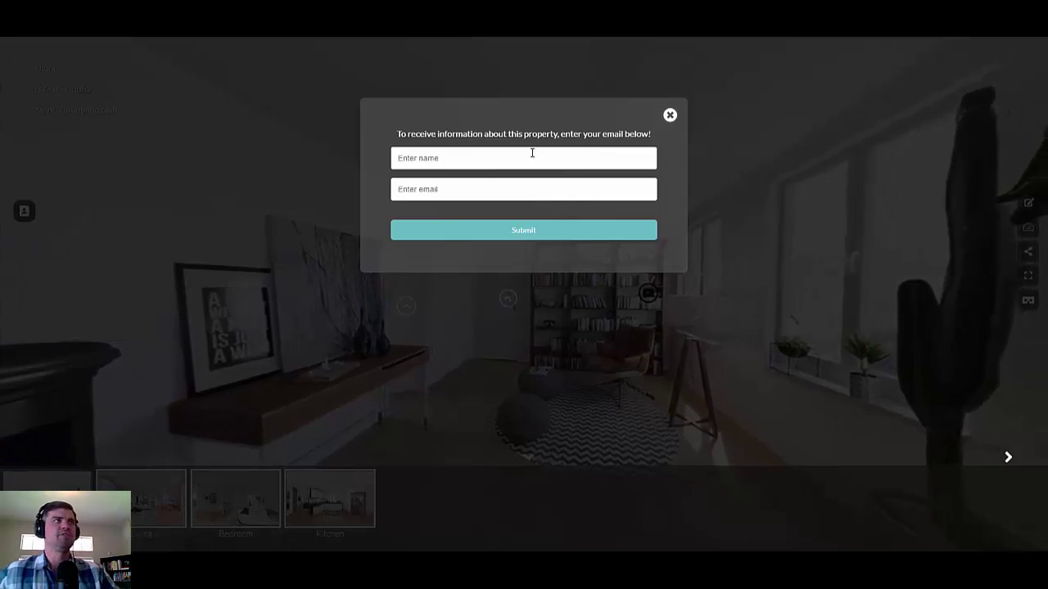
pyautogui.click(504, 158)
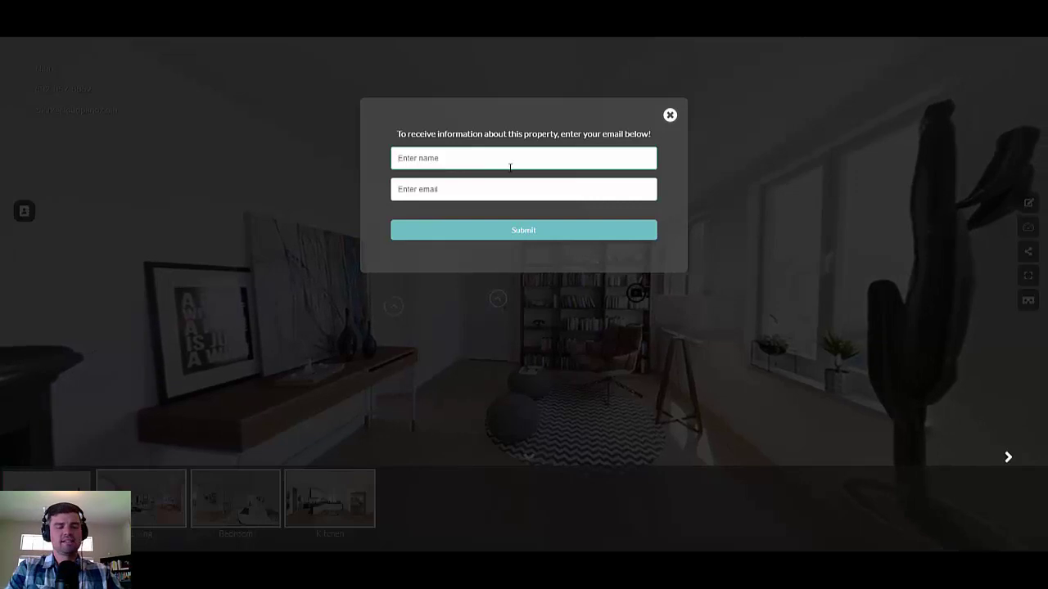
pyautogui.write('joe')
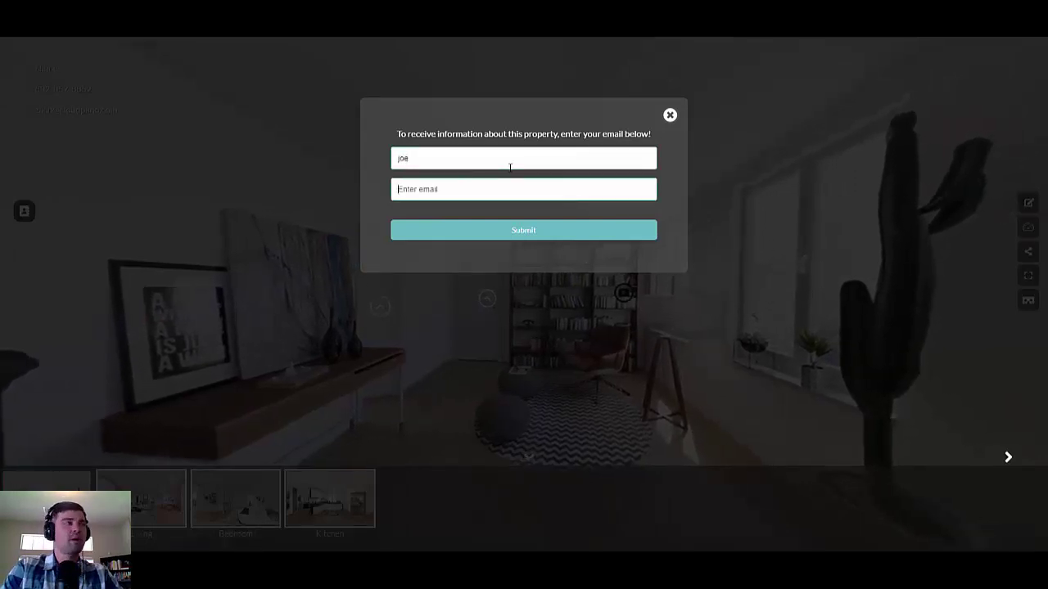
pyautogui.press('Tab')
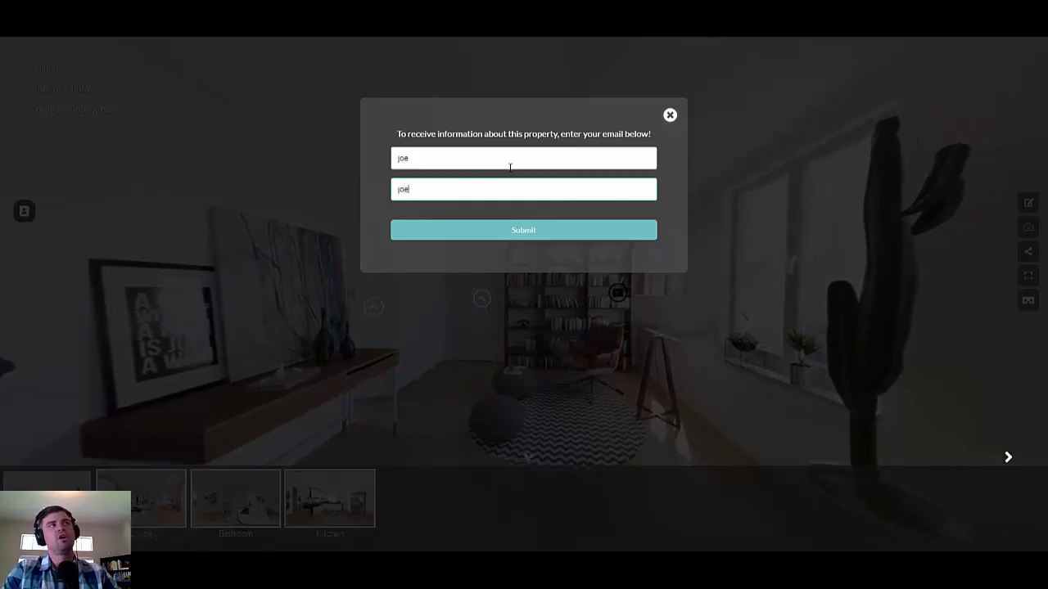
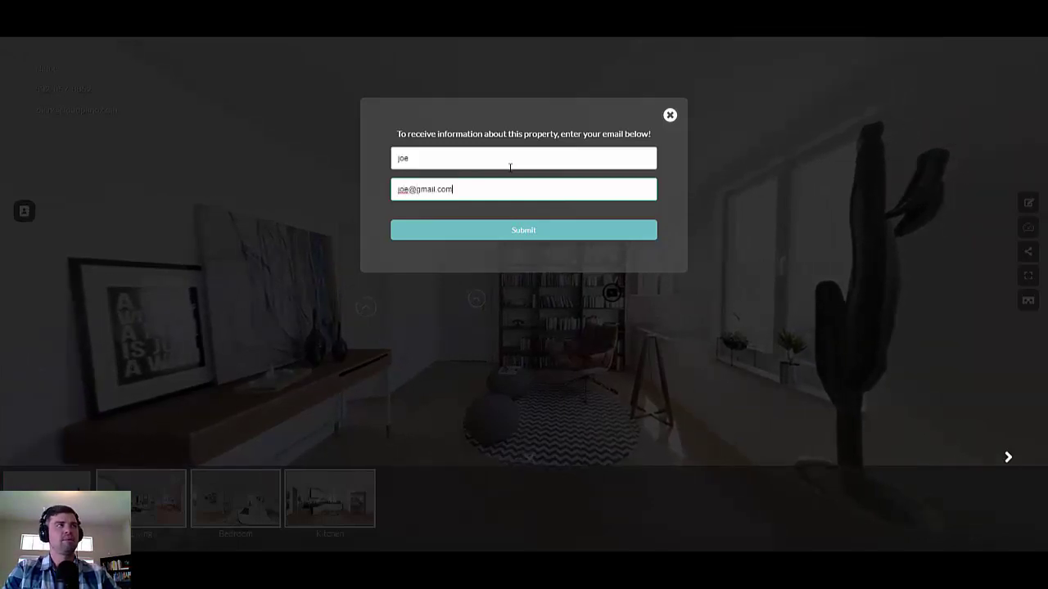
pyautogui.click(600, 232)
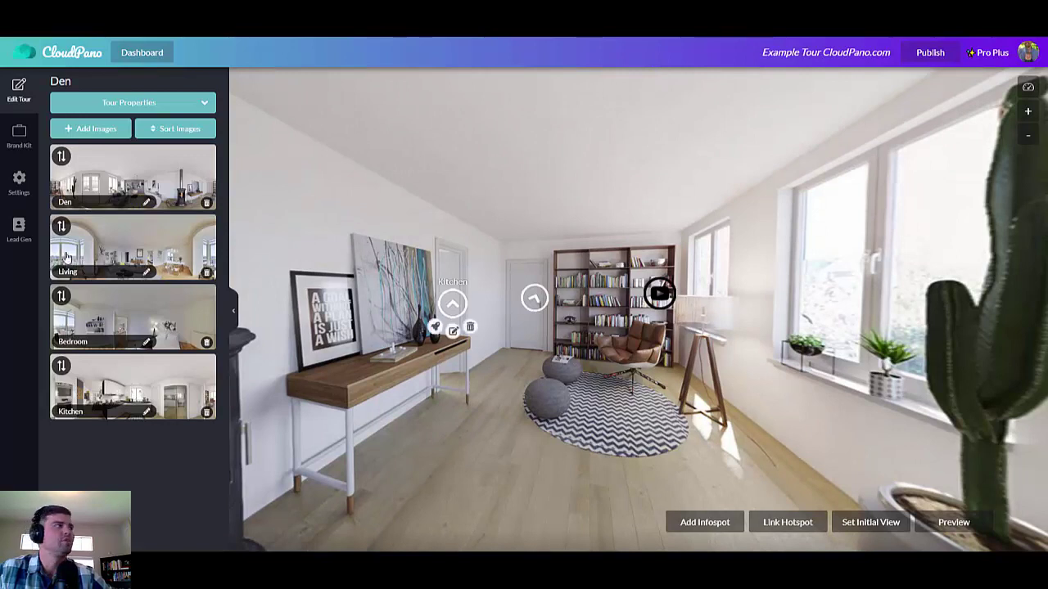
# Browse Settings, Brand Kit and Add Images, then check the captured test lead under Lead Gen
pyautogui.click(19, 182)
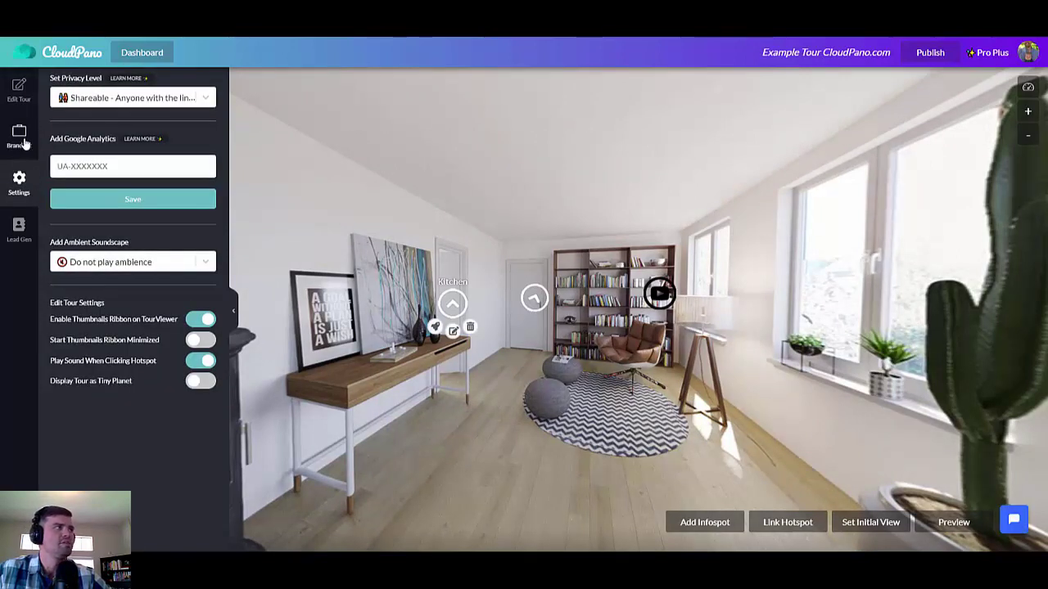
pyautogui.click(20, 138)
pyautogui.click(24, 102)
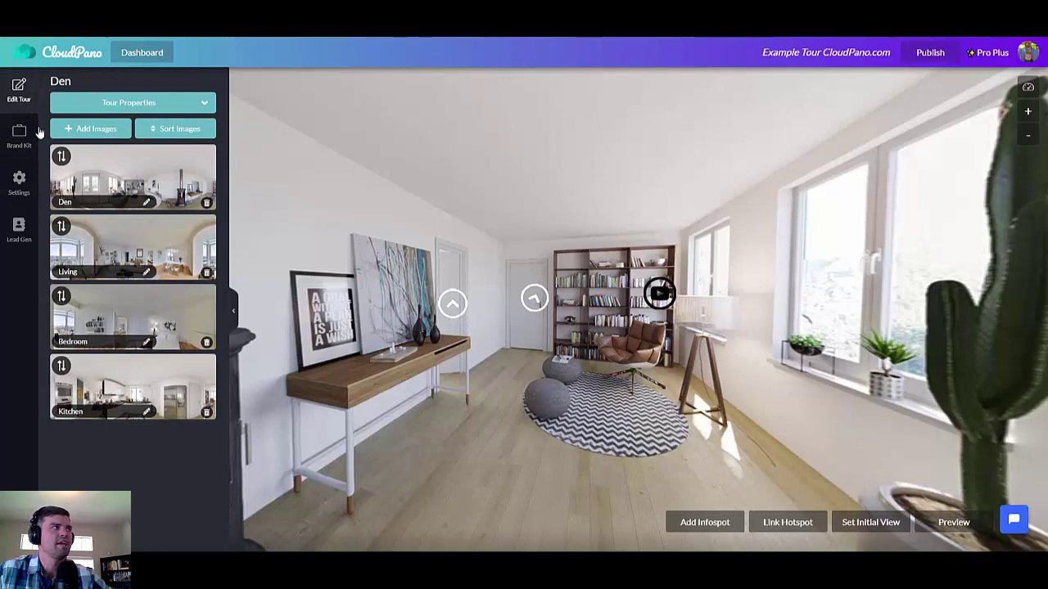
pyautogui.click(92, 131)
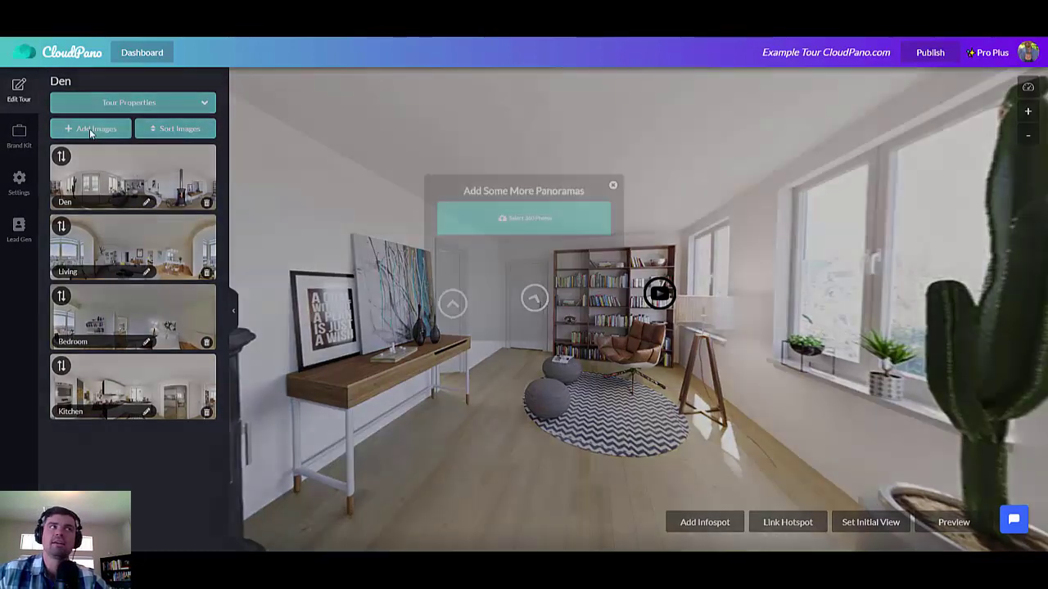
pyautogui.click(669, 116)
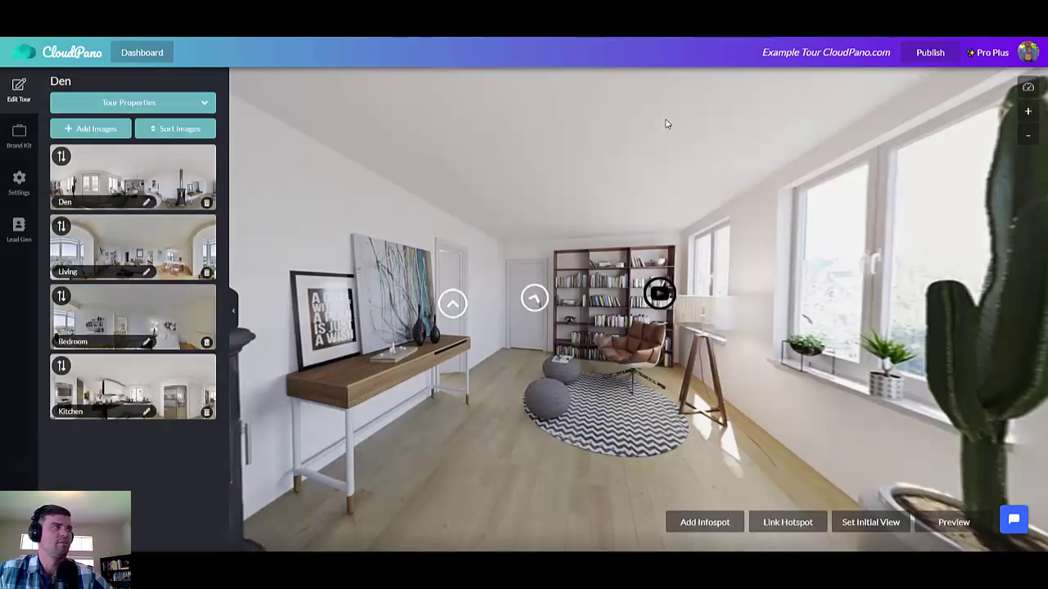
pyautogui.click(10, 244)
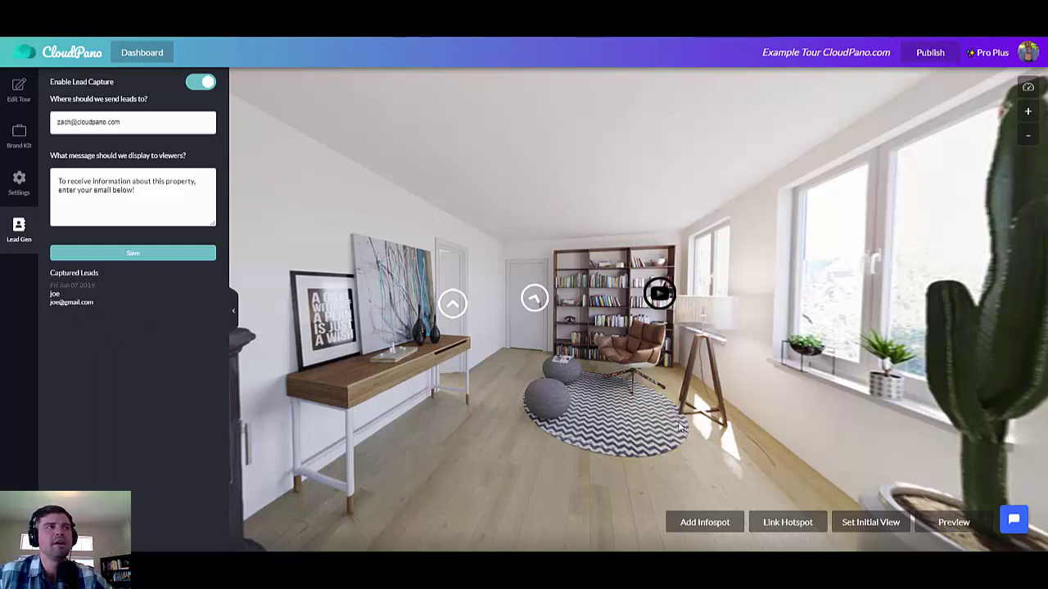
pyautogui.moveTo(807, 383); pyautogui.dragTo(753, 393)
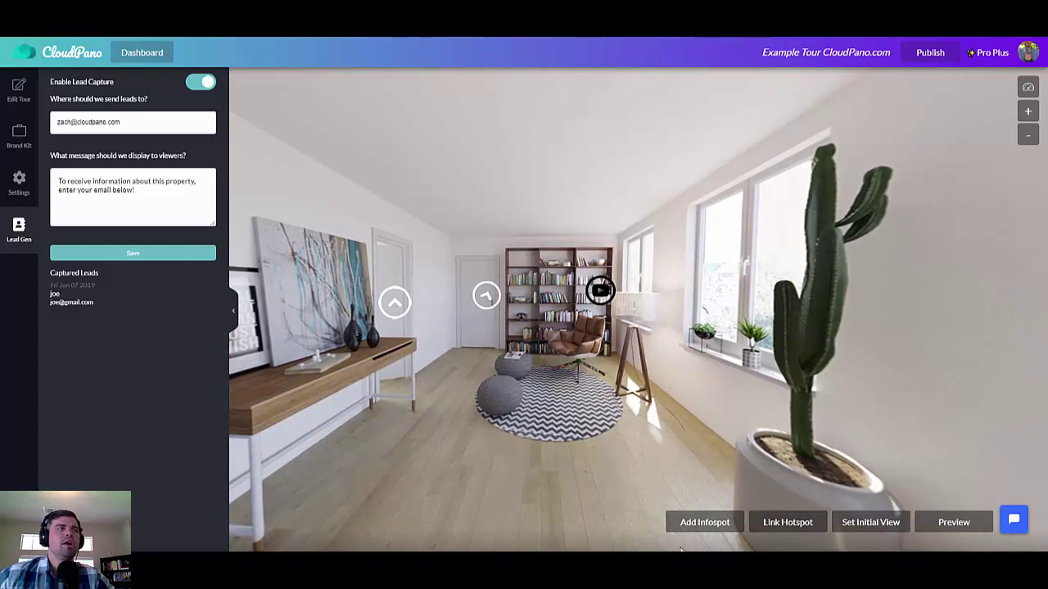
# Paste the YouTube iframe embed code into the video infospot's HTML popup and save it
pyautogui.click(603, 295)
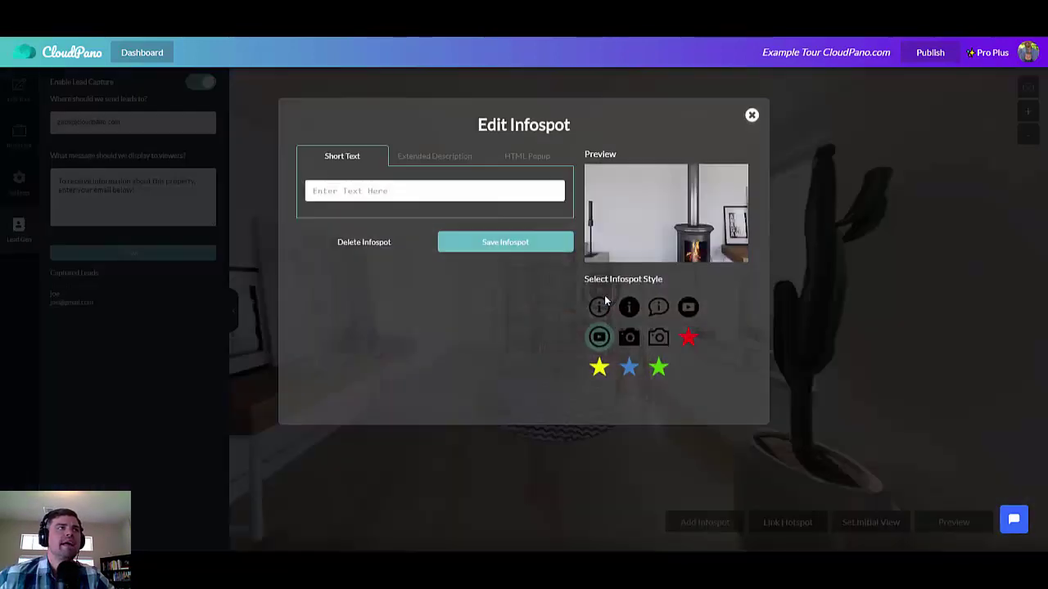
pyautogui.click(530, 162)
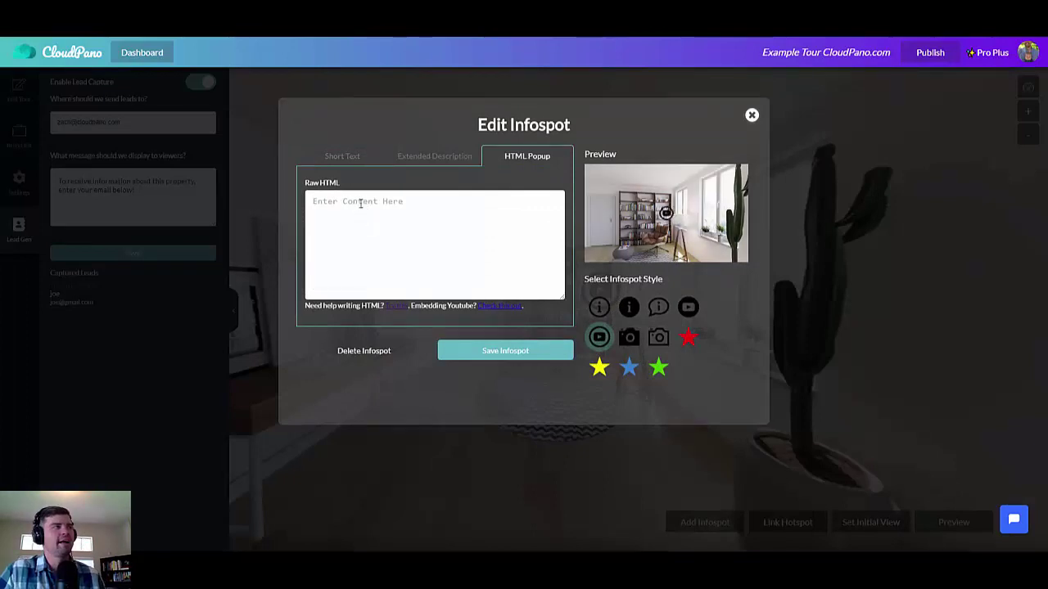
pyautogui.rightClick(363, 216)
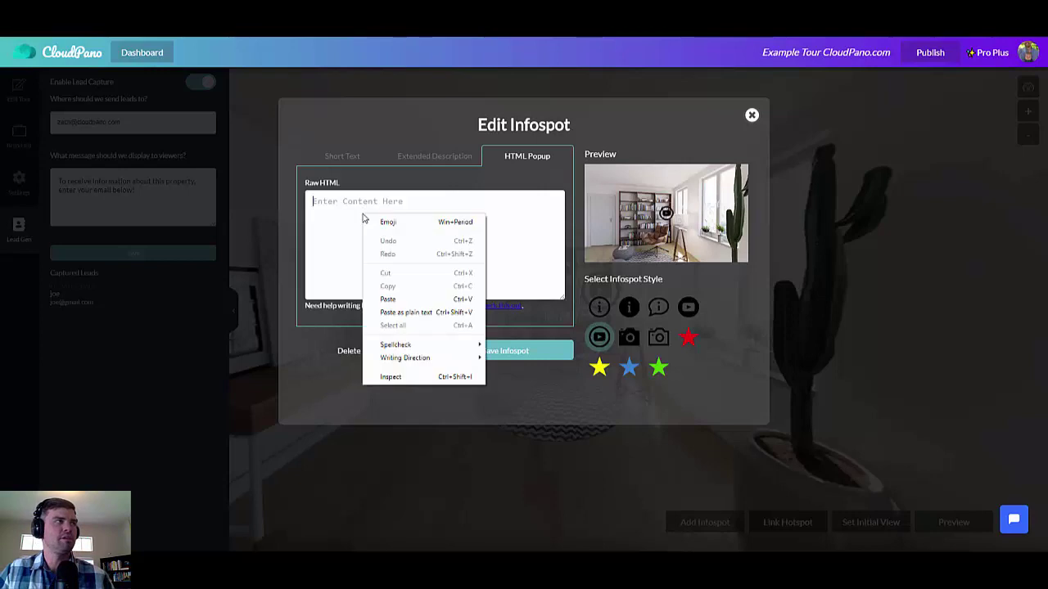
pyautogui.click(389, 300)
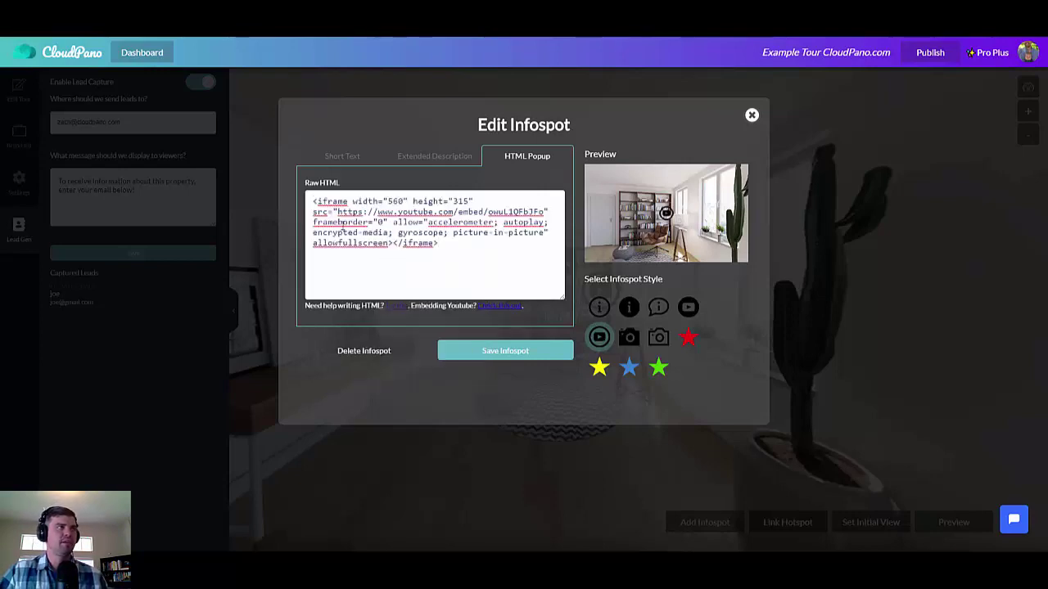
pyautogui.click(479, 358)
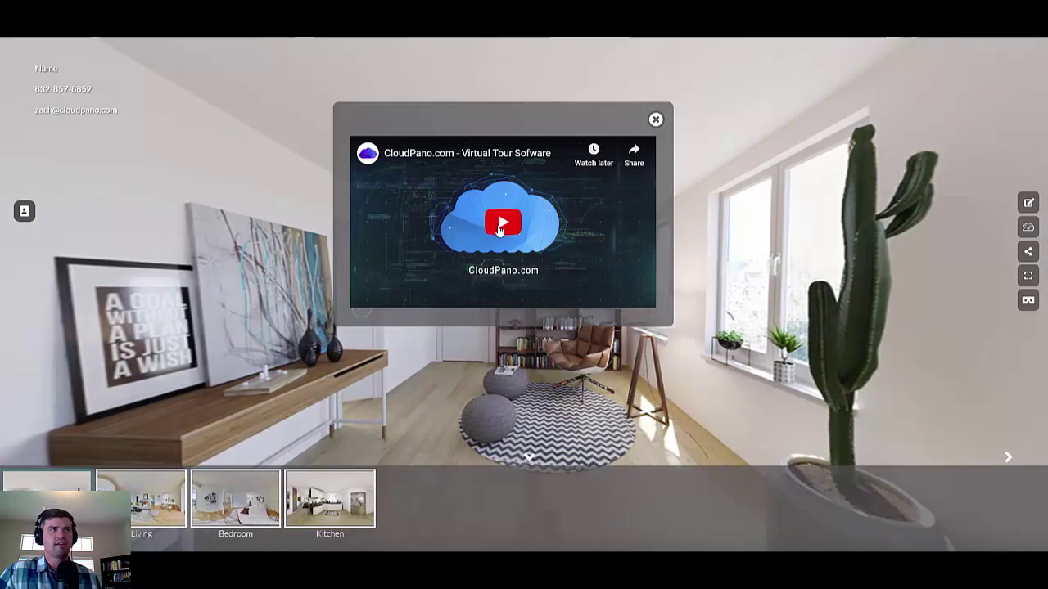
pyautogui.click(501, 226)
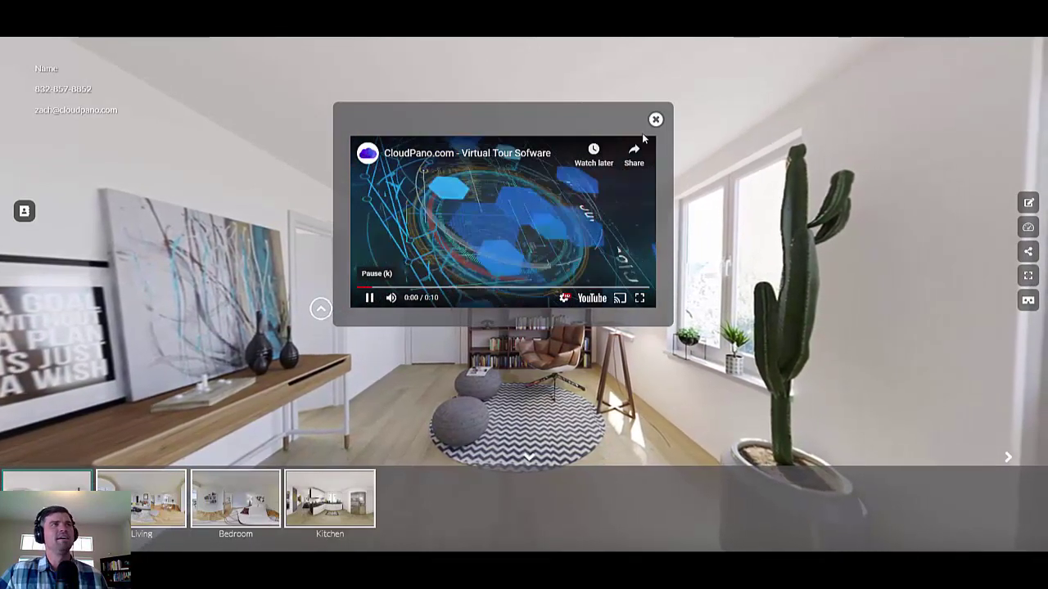
pyautogui.click(657, 120)
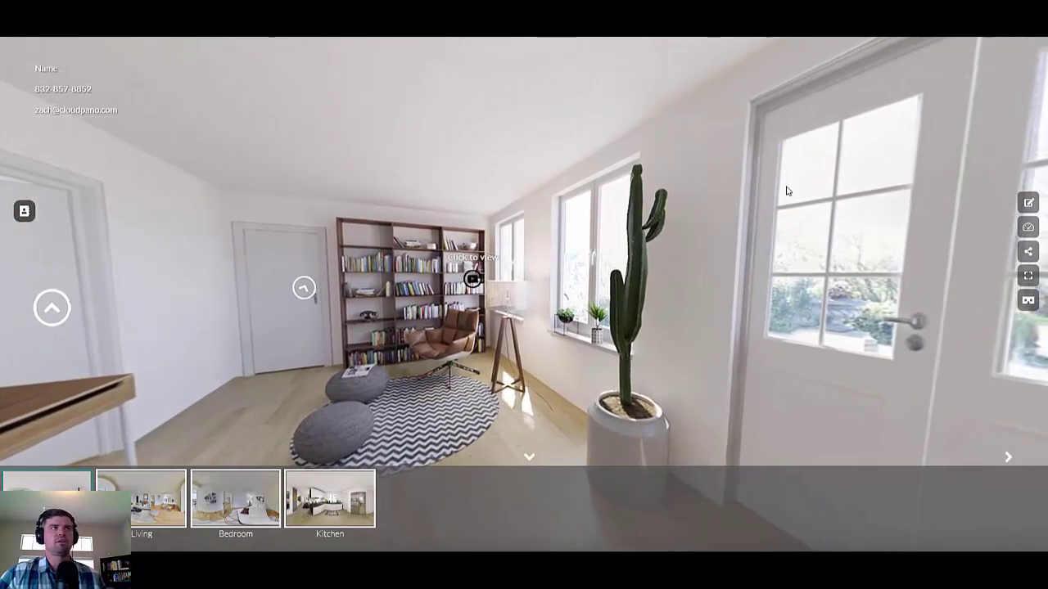
pyautogui.moveTo(791, 207); pyautogui.dragTo(613, 239)
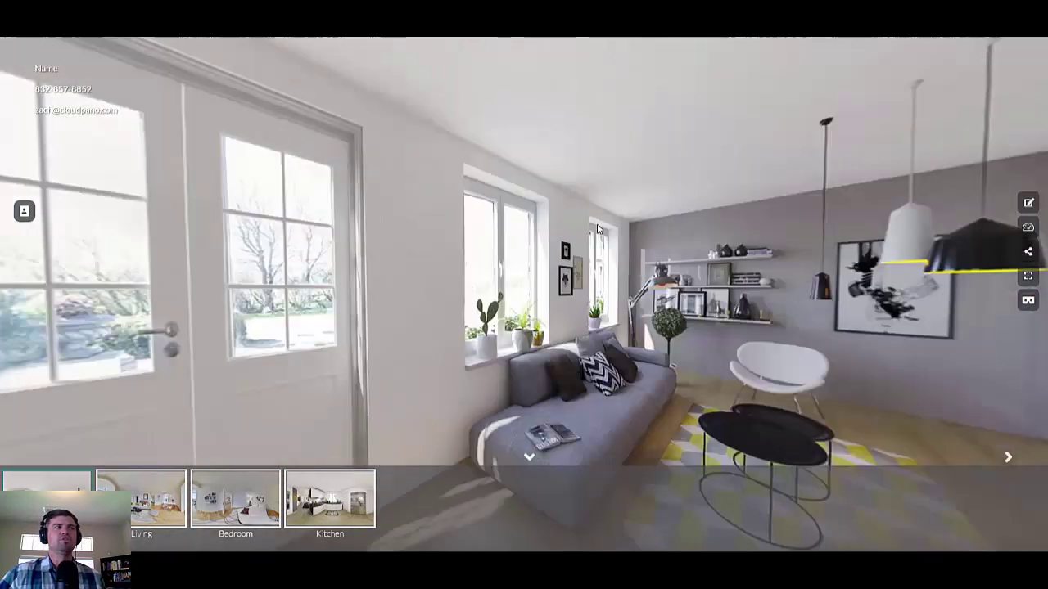